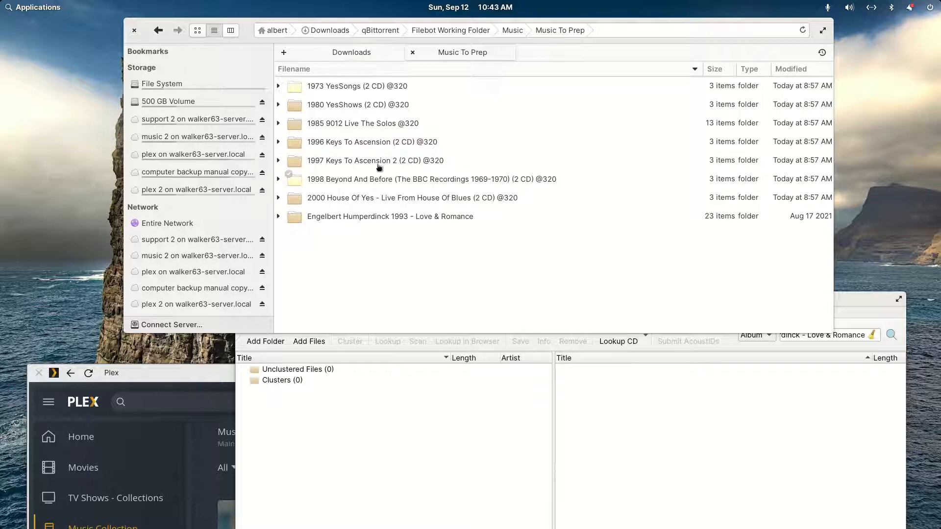
Switch to Plex in a full-screen window and look through the Yes artist page's albums and compilations.
{"action": "mouse_move", "coordinate": [245, 37]}
{"action": "left_mouse_down"}
{"action": "mouse_move", "coordinate": [264, 55]}
{"action": "mouse_move", "coordinate": [259, 38]}
{"action": "left_mouse_up"}
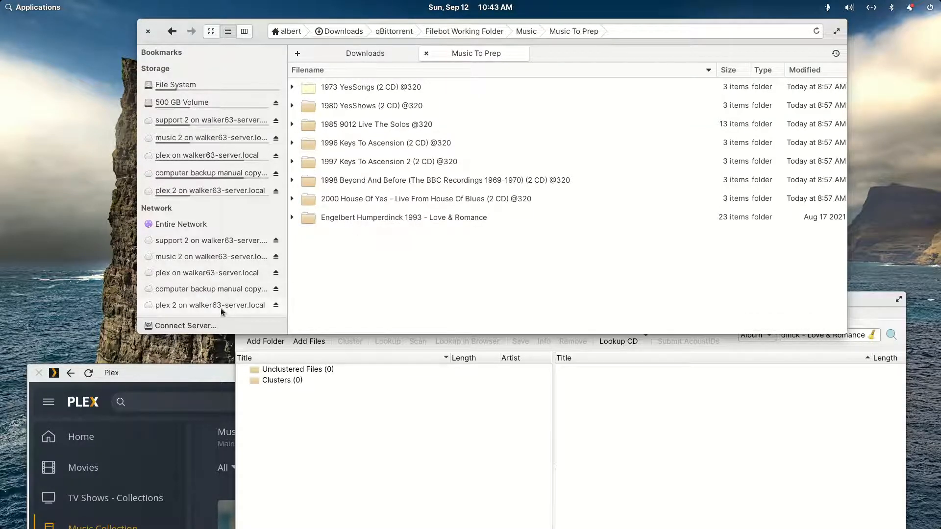
{"action": "left_click_drag", "start_coordinate": [205, 372], "coordinate": [238, 24]}
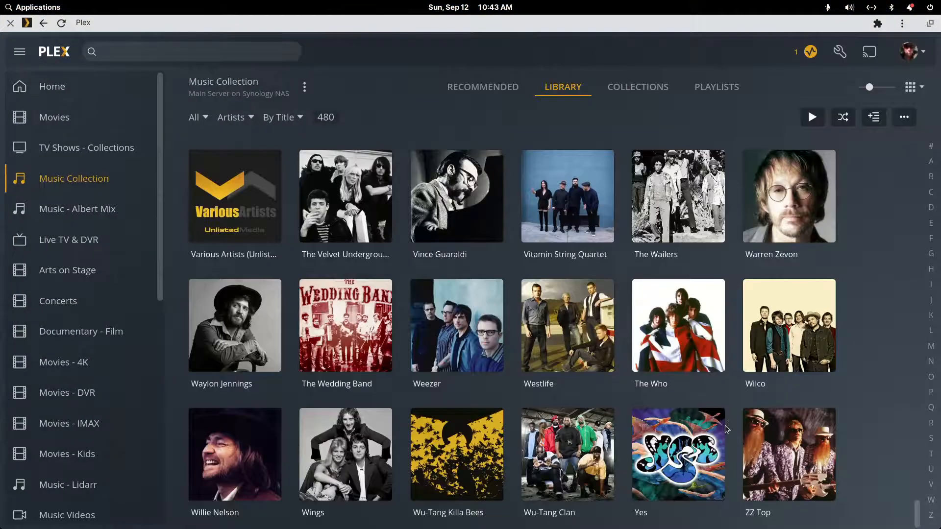
{"action": "left_click", "coordinate": [710, 427]}
{"action": "scroll", "coordinate": [552, 331], "scroll_direction": "down", "scroll_amount": 6}
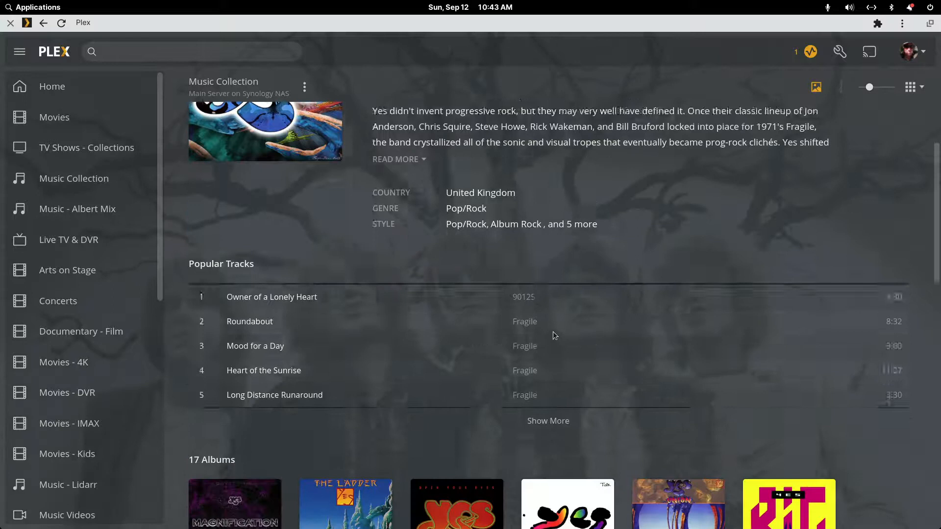
{"action": "scroll", "coordinate": [554, 339], "scroll_direction": "down", "scroll_amount": 3}
{"action": "scroll", "coordinate": [286, 294], "scroll_direction": "down", "scroll_amount": 2}
{"action": "scroll", "coordinate": [285, 295], "scroll_direction": "down", "scroll_amount": 6}
{"action": "scroll", "coordinate": [243, 307], "scroll_direction": "down", "scroll_amount": 1}
{"action": "scroll", "coordinate": [571, 184], "scroll_direction": "up", "scroll_amount": 4}
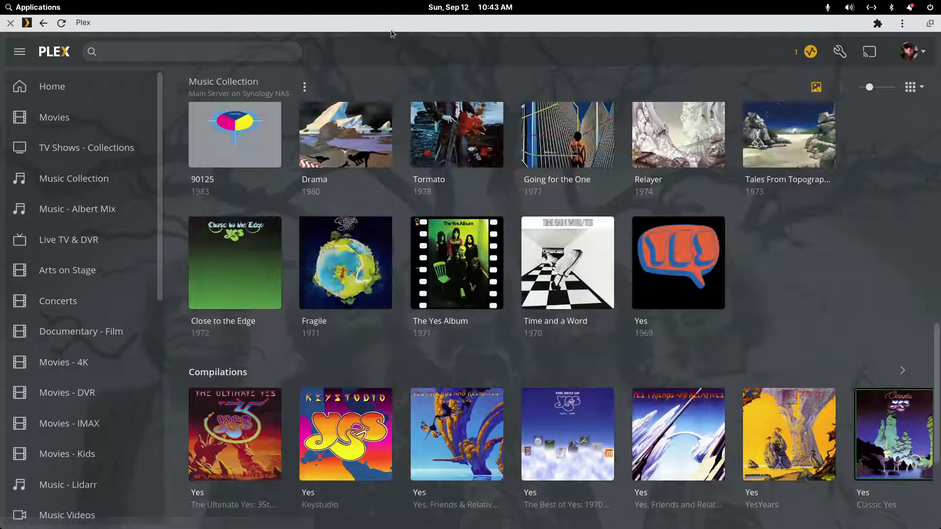
Go back to the music library, open the "unknown" artist and check its Advanced edit settings without saving.
{"action": "right_click", "coordinate": [404, 45]}
{"action": "left_click", "coordinate": [423, 51]}
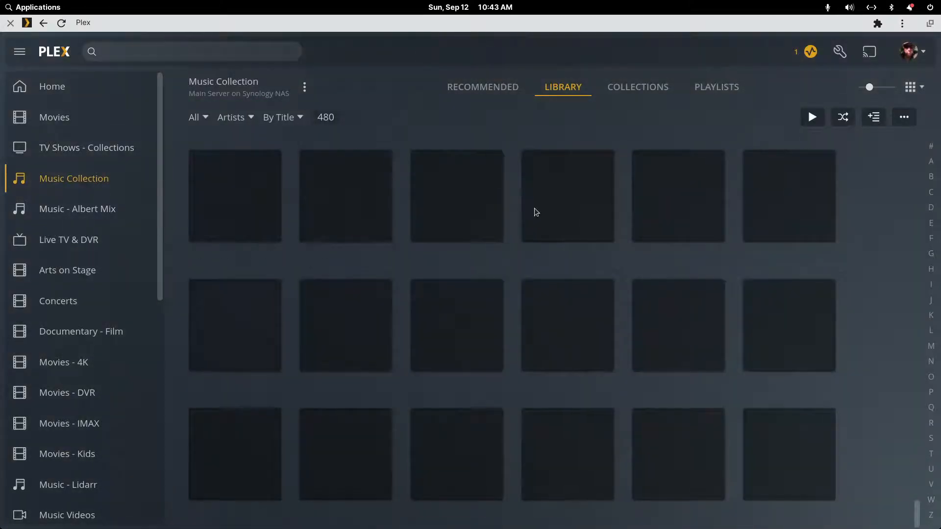
{"action": "scroll", "coordinate": [559, 276], "scroll_direction": "up", "scroll_amount": 5}
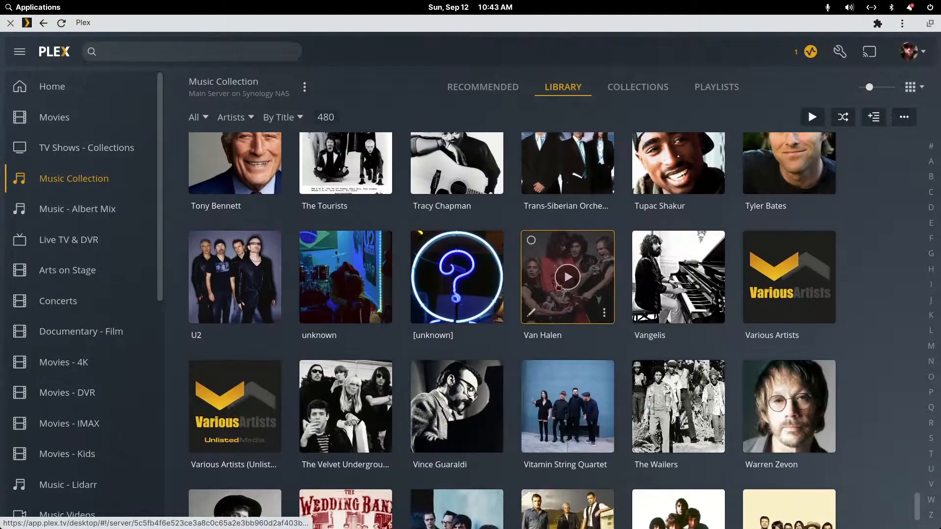
{"action": "left_click", "coordinate": [385, 265]}
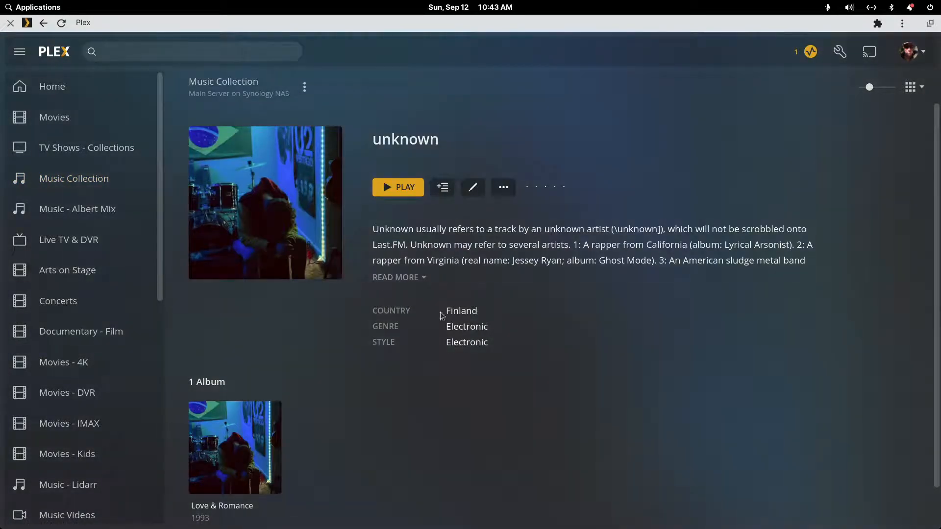
{"action": "left_click", "coordinate": [473, 189]}
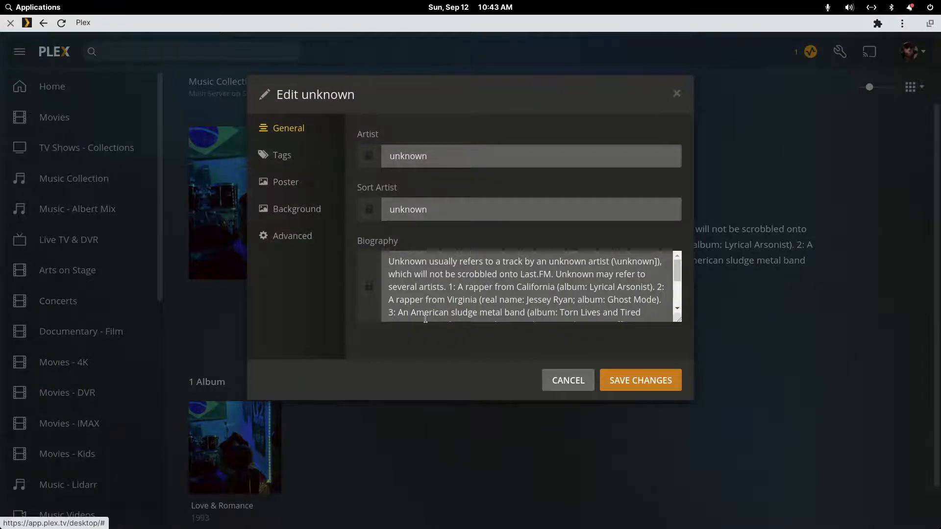
{"action": "left_click", "coordinate": [291, 237]}
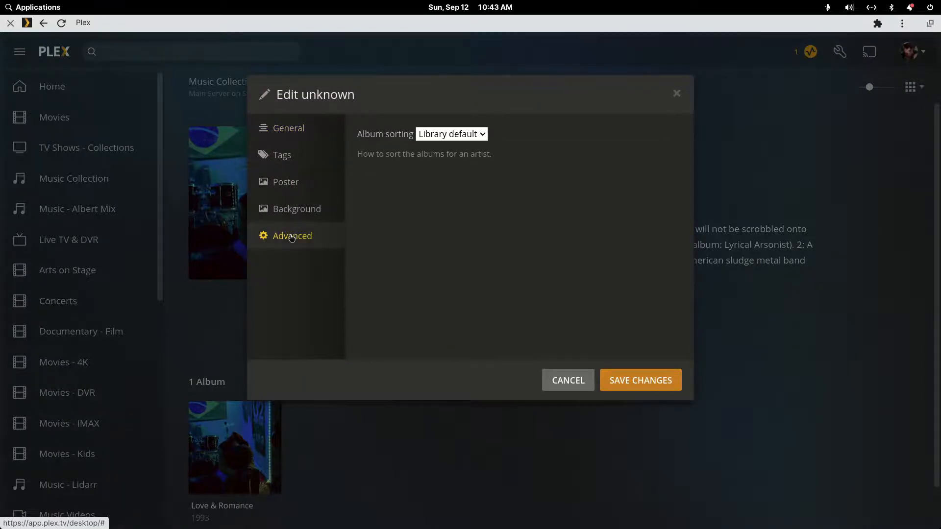
{"action": "left_click", "coordinate": [568, 381]}
Open the Love & Romance album and view the media info of the track Are You Lonesome Tonight.
{"action": "left_click", "coordinate": [273, 424]}
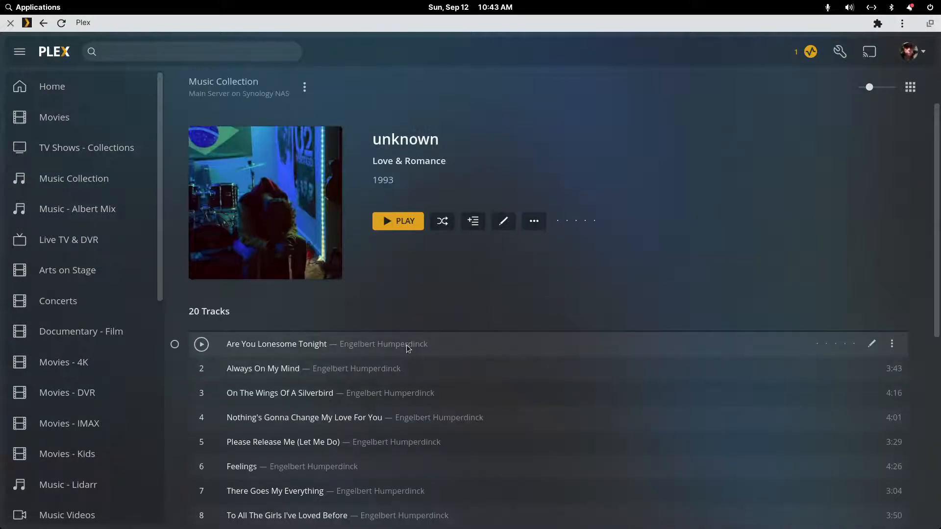
{"action": "left_click", "coordinate": [892, 344]}
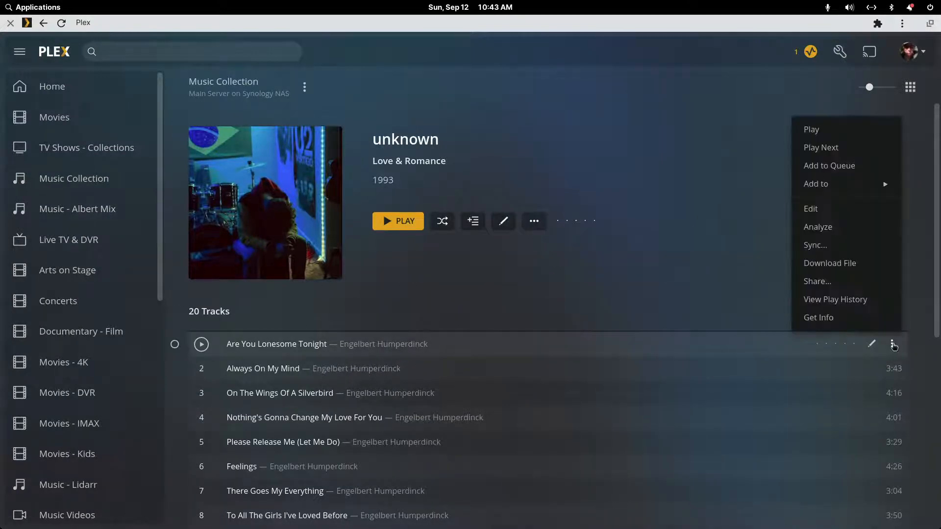
{"action": "left_click", "coordinate": [826, 318]}
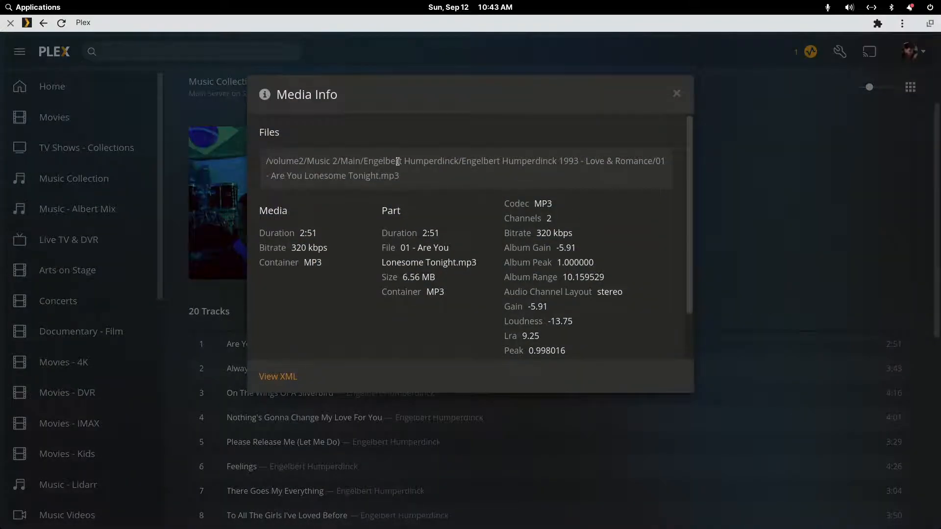
{"action": "left_click", "coordinate": [675, 94]}
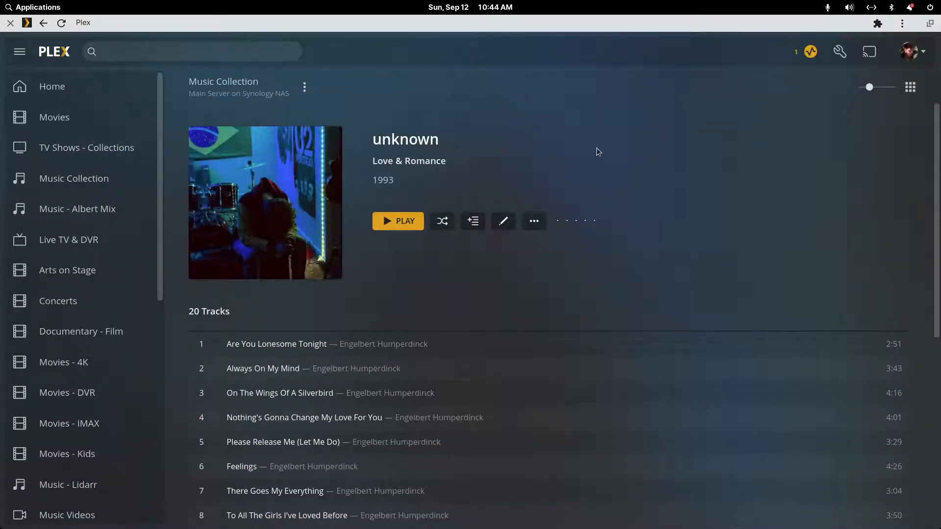
Return to the music library's artist list and open the Yes artist page again.
{"action": "right_click", "coordinate": [437, 51]}
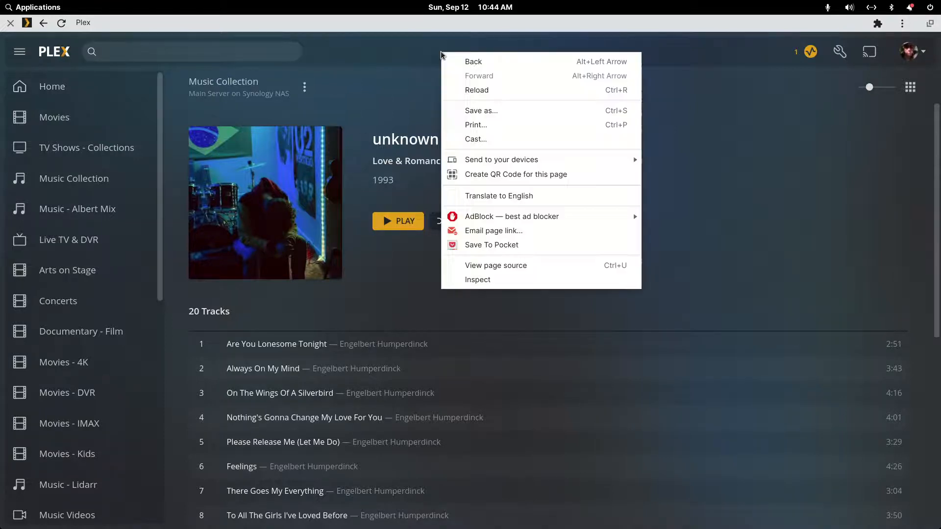
{"action": "left_click", "coordinate": [463, 62]}
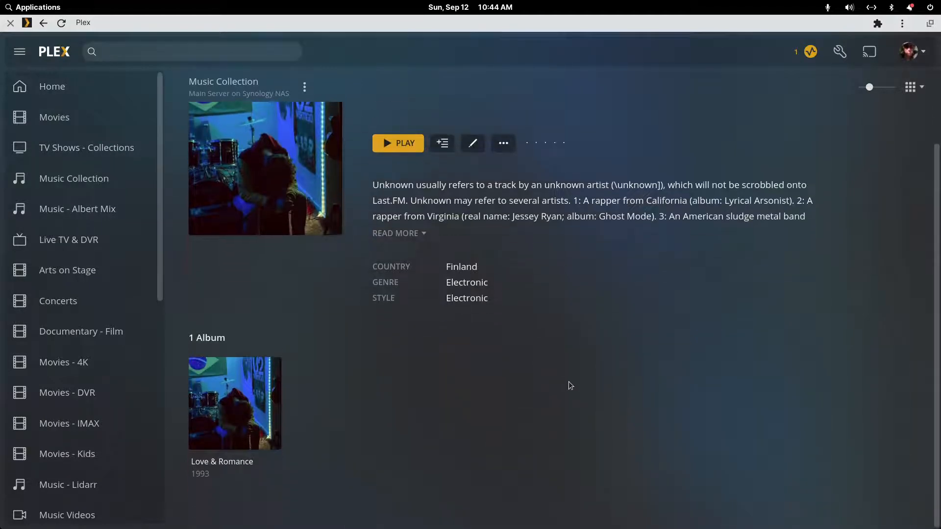
{"action": "right_click", "coordinate": [558, 74]}
{"action": "left_click", "coordinate": [576, 87]}
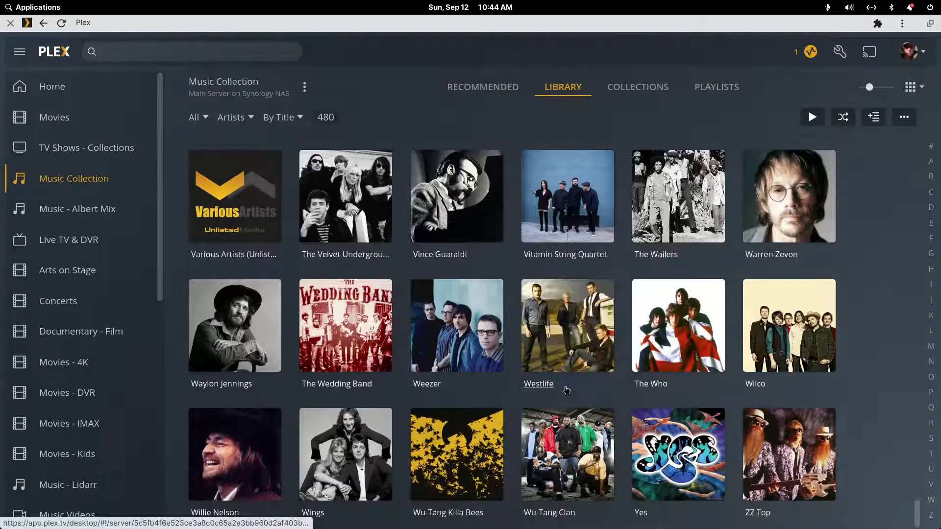
{"action": "left_click", "coordinate": [697, 427]}
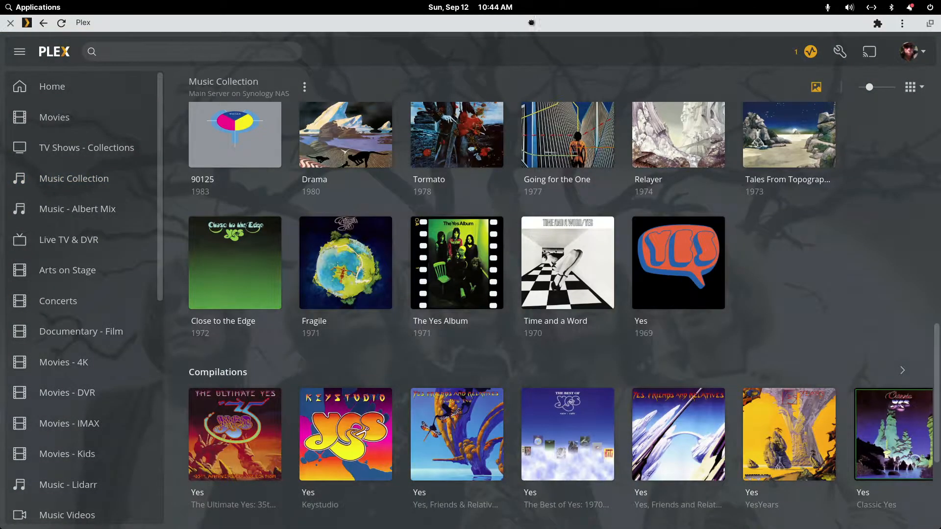
Restore Plex to a smaller window and bring the MusicBrainz Picard window fully into view in front.
{"action": "double_click", "coordinate": [531, 23]}
{"action": "left_click_drag", "start_coordinate": [526, 31], "coordinate": [484, 36]}
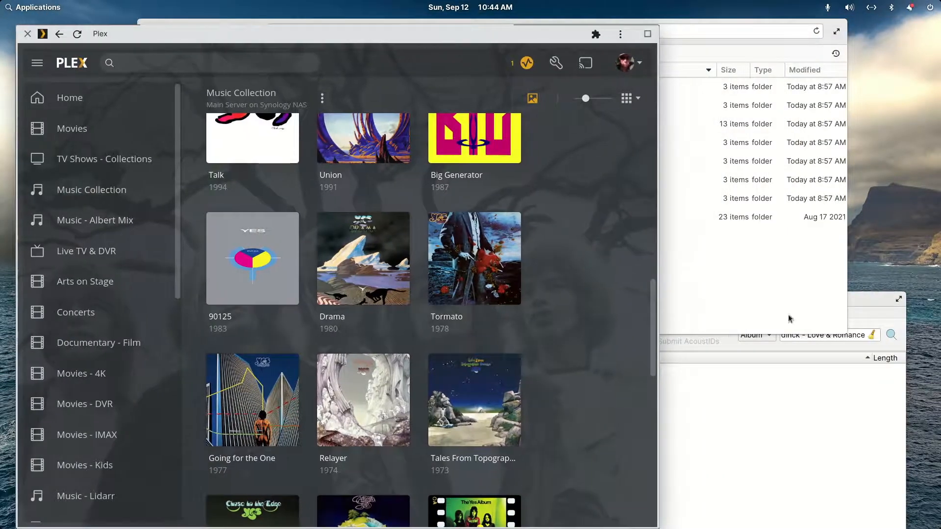
{"action": "left_click", "coordinate": [791, 404]}
{"action": "left_click_drag", "start_coordinate": [620, 299], "coordinate": [645, 108]}
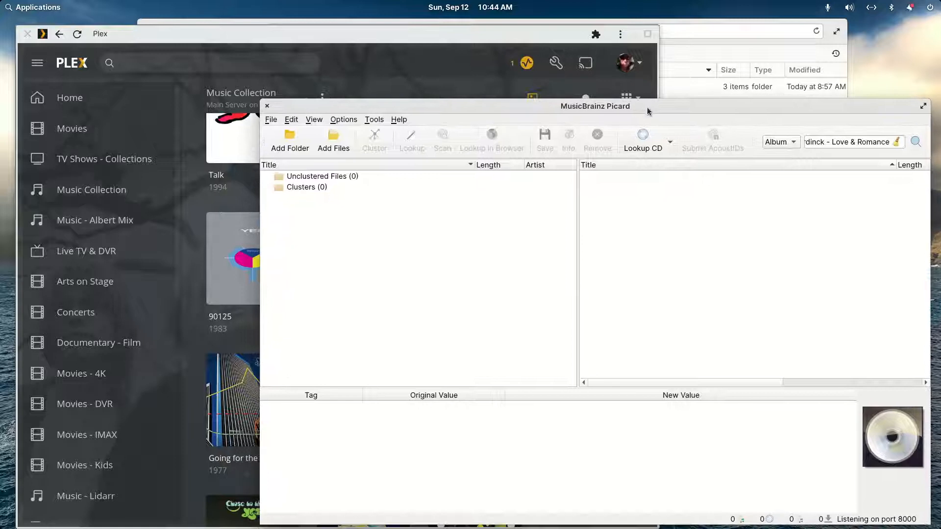
Select the seven Yes album folders in Music To Prep in the file manager and load them into MusicBrainz Picard.
{"action": "left_click", "coordinate": [701, 26]}
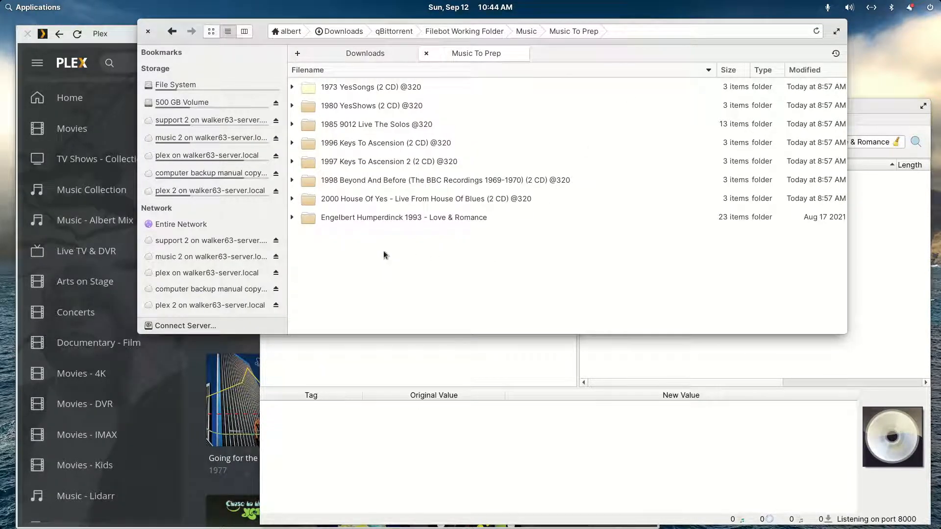
{"action": "key", "text": "Down"}
{"action": "key", "text": "shift+Down"}
{"action": "key", "text": "shift+Down"}
{"action": "key", "text": "shift+Down"}
{"action": "key", "text": "shift+Down"}
{"action": "key", "text": "shift+Down"}
{"action": "key", "text": "shift+Down"}
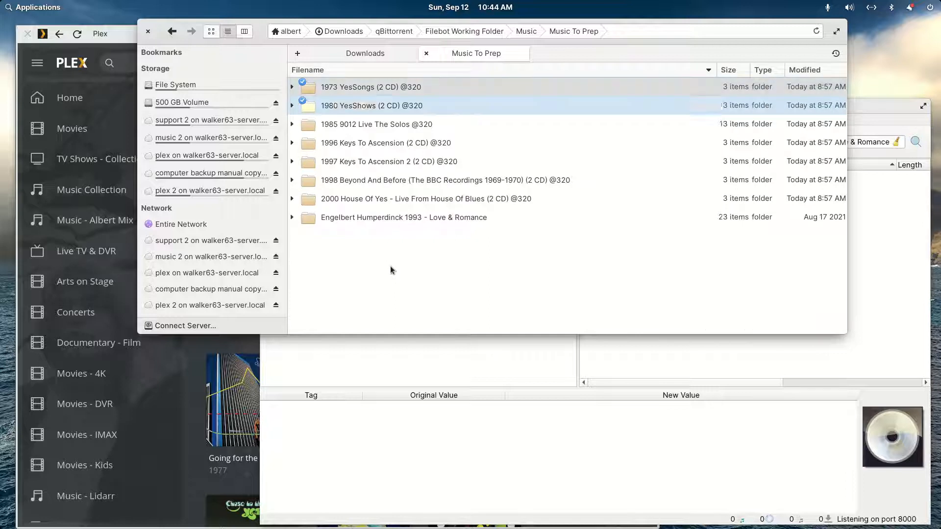
{"action": "left_click_drag", "start_coordinate": [369, 198], "coordinate": [383, 352]}
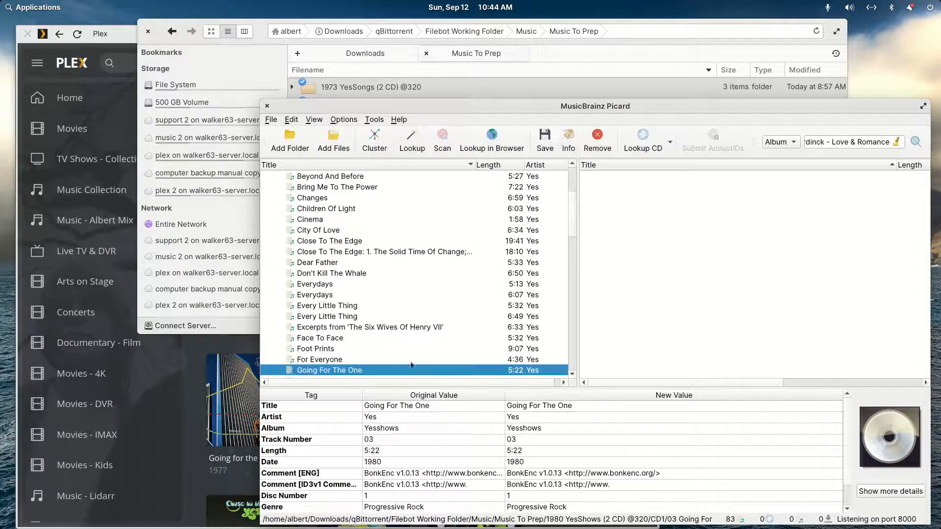
Group the loaded Yes tracks into album clusters in the maximized window and check the tracks of 9012 Live : The Solos.
{"action": "double_click", "coordinate": [503, 105]}
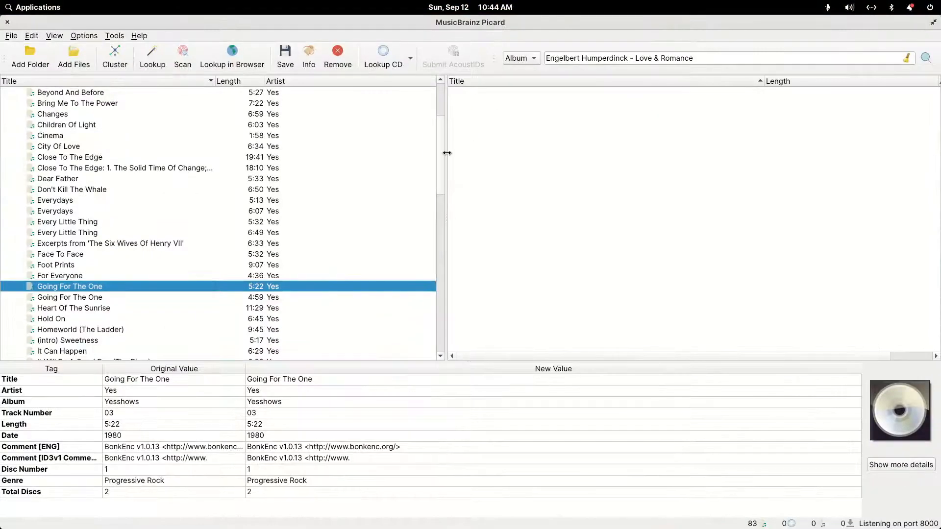
{"action": "scroll", "coordinate": [386, 250], "scroll_direction": "up", "scroll_amount": 4}
{"action": "left_click", "coordinate": [442, 250]}
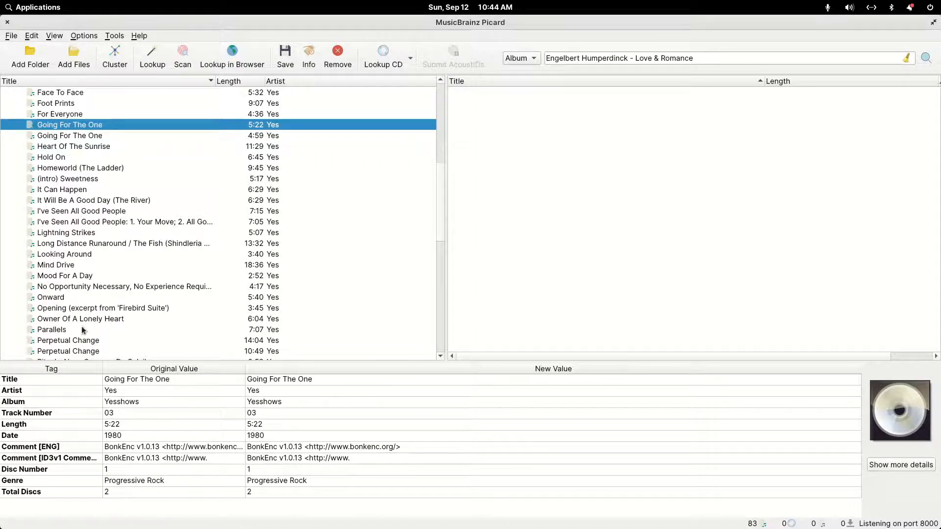
{"action": "scroll", "coordinate": [76, 334], "scroll_direction": "down", "scroll_amount": 1}
{"action": "scroll", "coordinate": [78, 318], "scroll_direction": "up", "scroll_amount": 7}
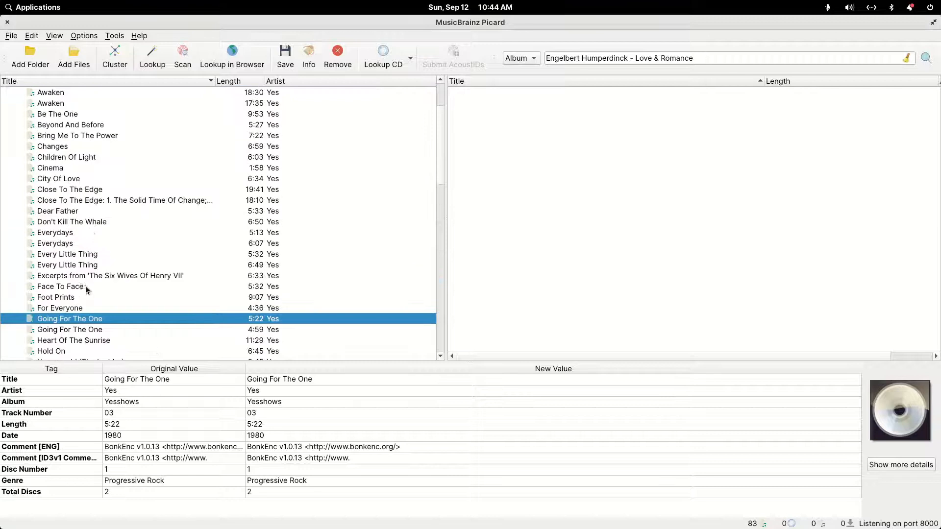
{"action": "left_click", "coordinate": [109, 58]}
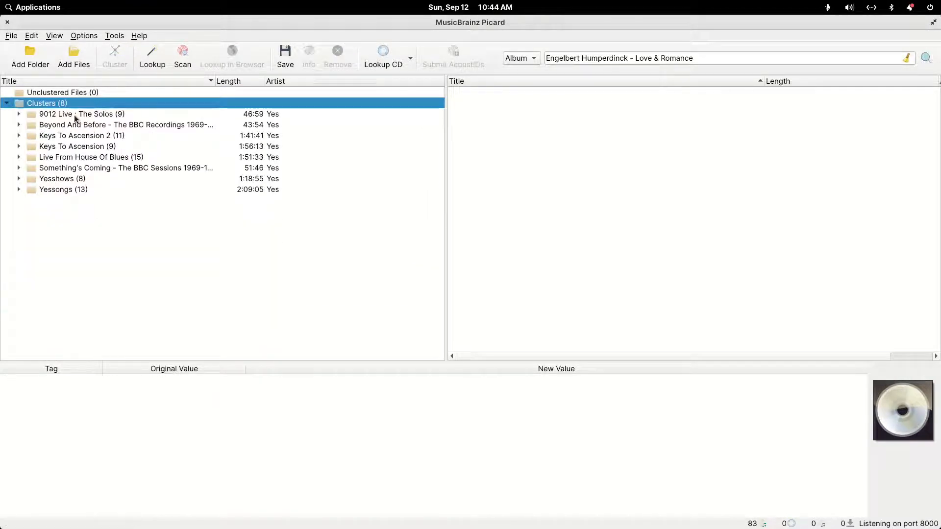
{"action": "left_click", "coordinate": [18, 114]}
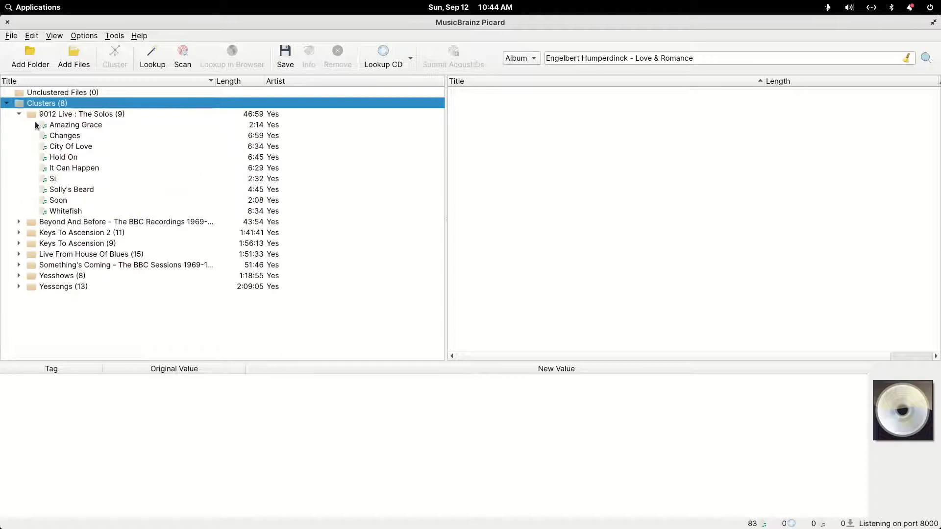
{"action": "left_click", "coordinate": [18, 114]}
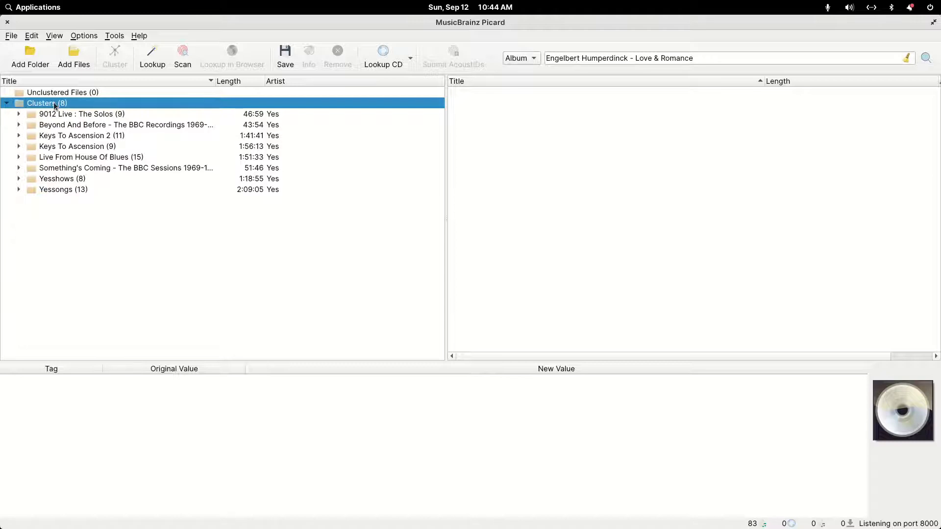
Select all eight album clusters and look them up in MusicBrainz.
{"action": "key", "text": "Down"}
{"action": "key", "text": "shift+Down"}
{"action": "key", "text": "shift+Down"}
{"action": "key", "text": "shift+Down"}
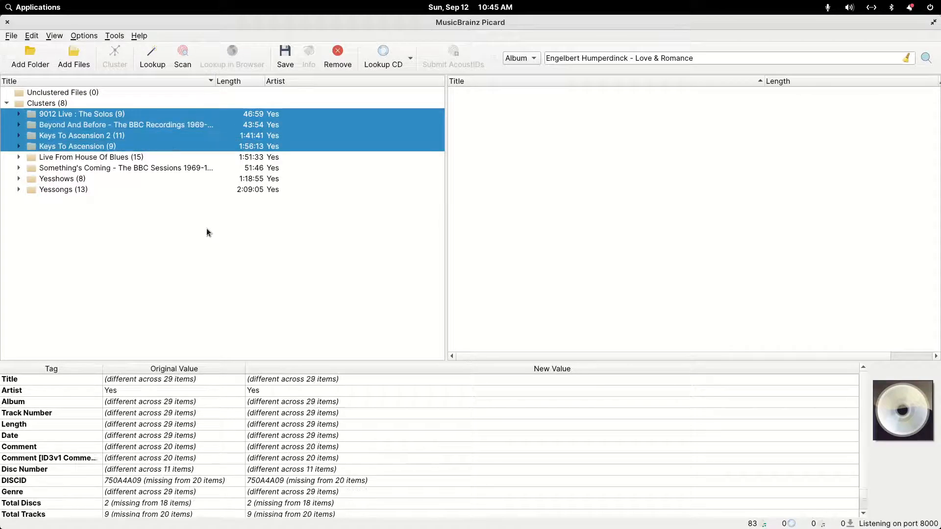
{"action": "key", "text": "shift+Down"}
{"action": "key", "text": "shift+Down"}
{"action": "key", "text": "shift+Down"}
{"action": "key", "text": "shift+Down"}
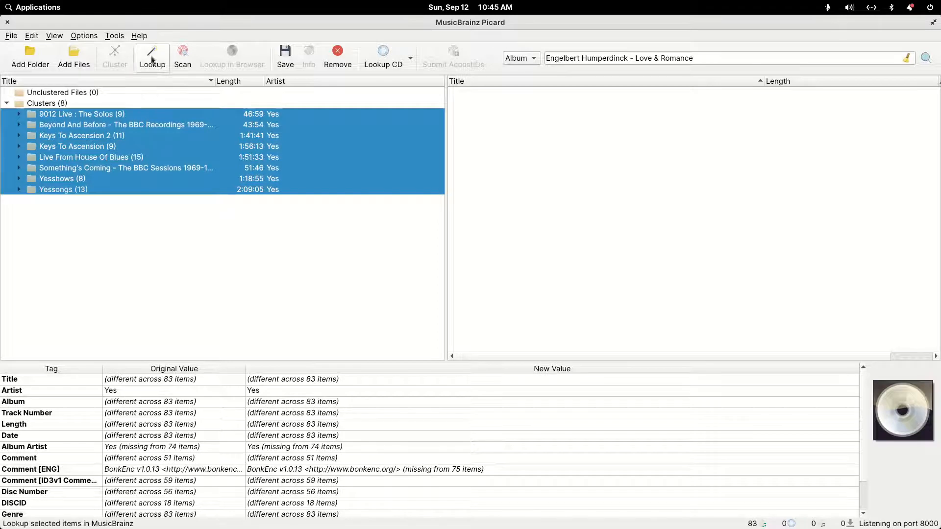
{"action": "left_click", "coordinate": [151, 60]}
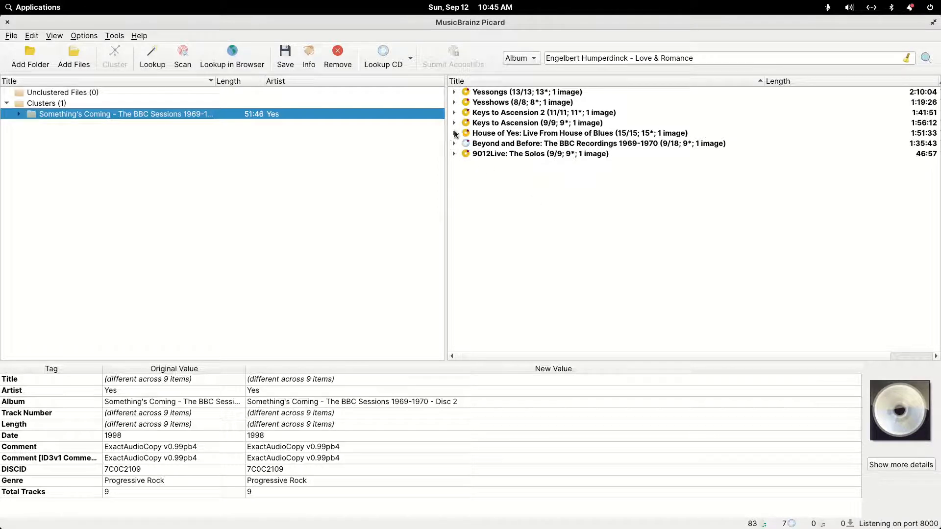
Examine the matched Yessongs tracks, comparing original and new tags for Opening, Close to the Edge and Starship Trooper.
{"action": "left_click", "coordinate": [453, 92]}
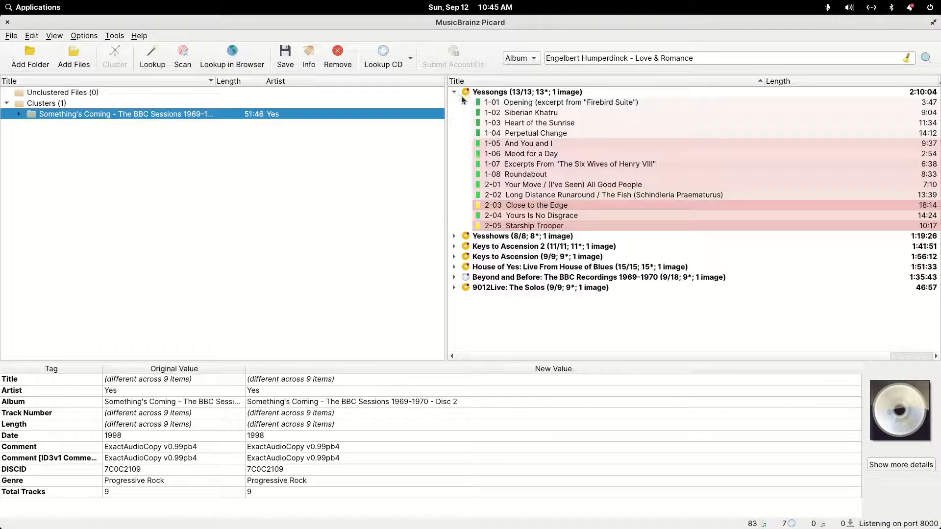
{"action": "left_click", "coordinate": [512, 103]}
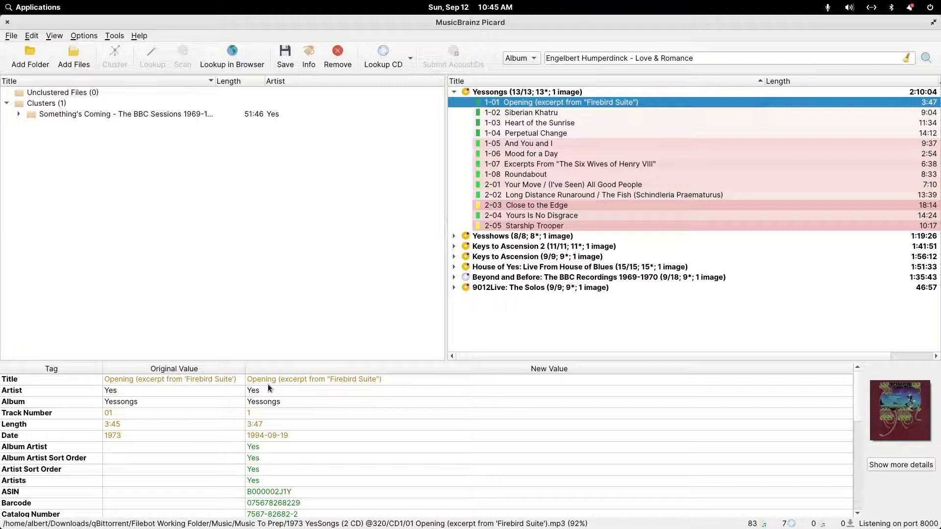
{"action": "scroll", "coordinate": [295, 455], "scroll_direction": "down", "scroll_amount": 4}
{"action": "scroll", "coordinate": [294, 454], "scroll_direction": "up", "scroll_amount": 4}
{"action": "left_click", "coordinate": [527, 206]}
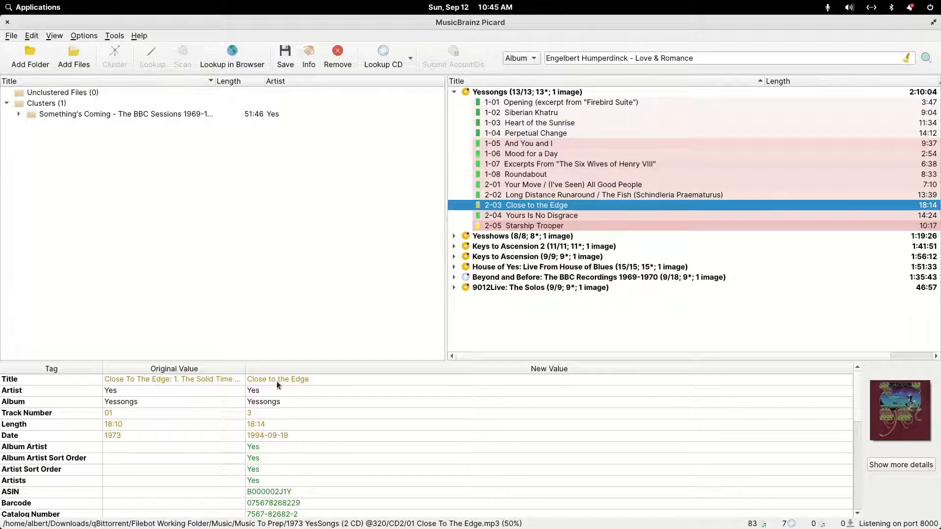
{"action": "left_click", "coordinate": [510, 227]}
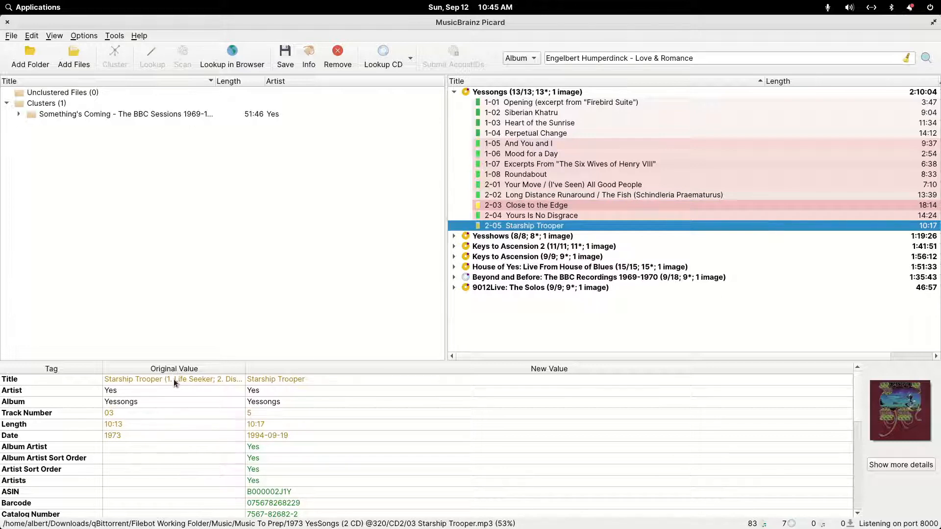
Match Astral Traveller from the Something's Coming cluster to track 2-01 of Beyond and Before: The BBC Recordings 1969-1970.
{"action": "left_click", "coordinate": [453, 93]}
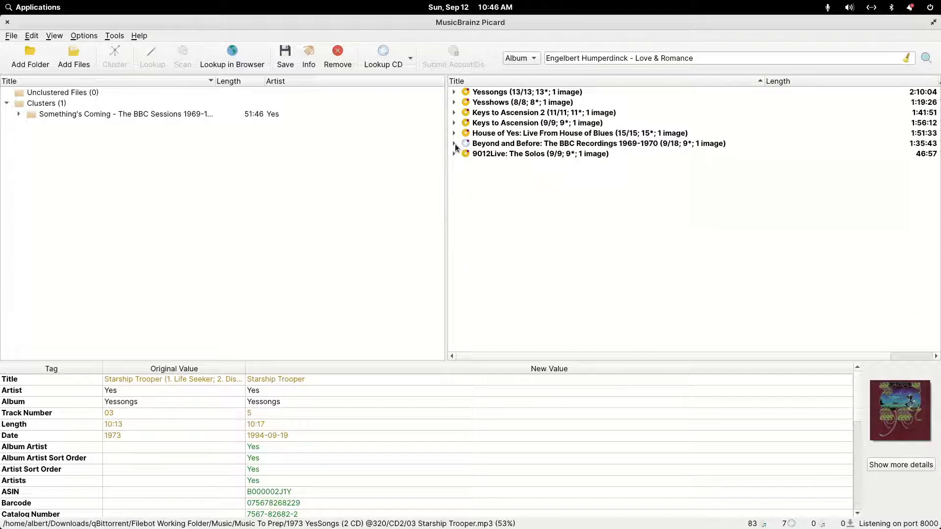
{"action": "left_click", "coordinate": [454, 144]}
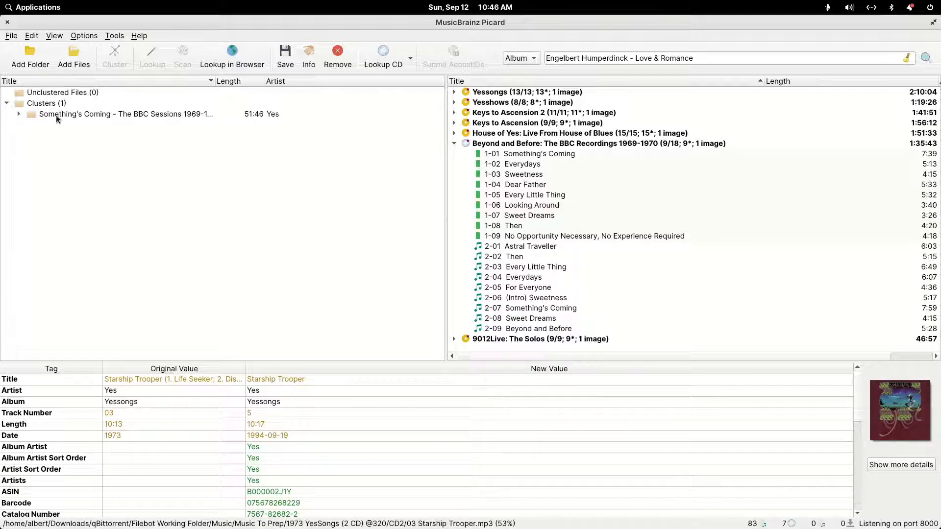
{"action": "left_click", "coordinate": [19, 116]}
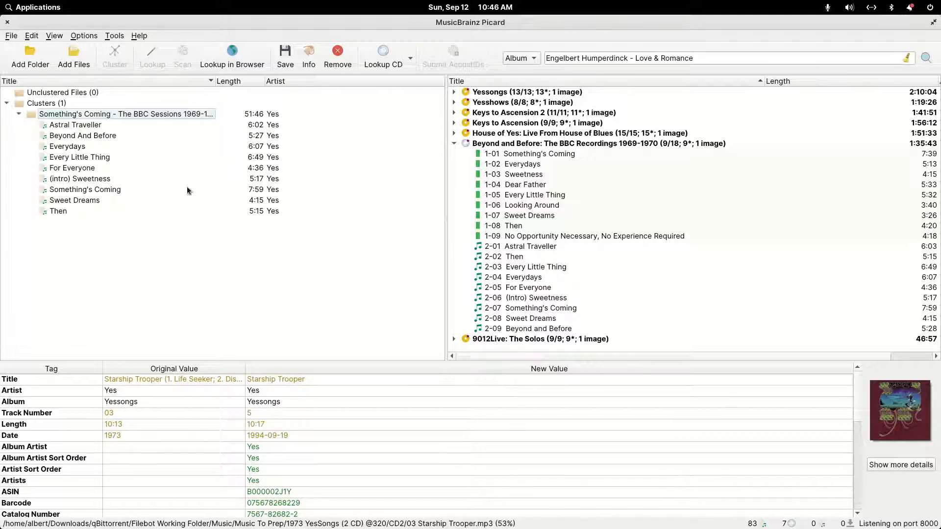
{"action": "left_click_drag", "start_coordinate": [94, 126], "coordinate": [536, 246]}
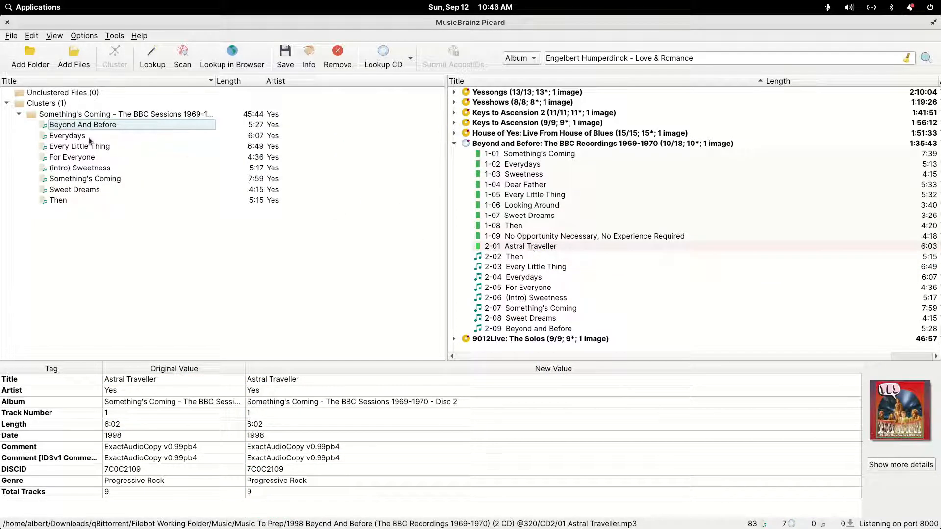
Move Everydays and Beyond And Before out of the Something's Coming cluster into the unclustered files.
{"action": "left_click_drag", "start_coordinate": [72, 137], "coordinate": [112, 146]}
{"action": "left_click_drag", "start_coordinate": [500, 290], "coordinate": [159, 251]}
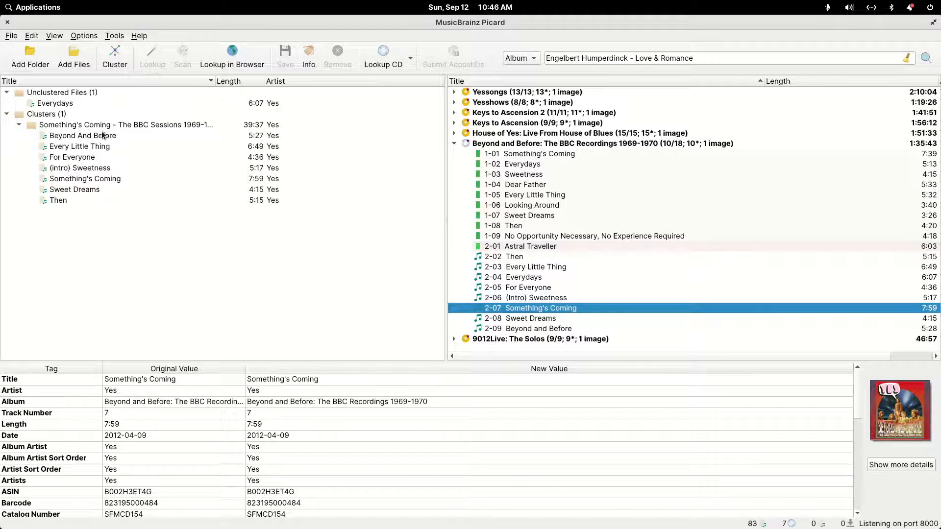
{"action": "left_click_drag", "start_coordinate": [103, 135], "coordinate": [185, 261]}
Match Then to track 2-02 of Beyond and Before, and move Every Little Thing to the unclustered files.
{"action": "left_click_drag", "start_coordinate": [63, 200], "coordinate": [520, 259]}
{"action": "left_click_drag", "start_coordinate": [64, 146], "coordinate": [515, 271]}
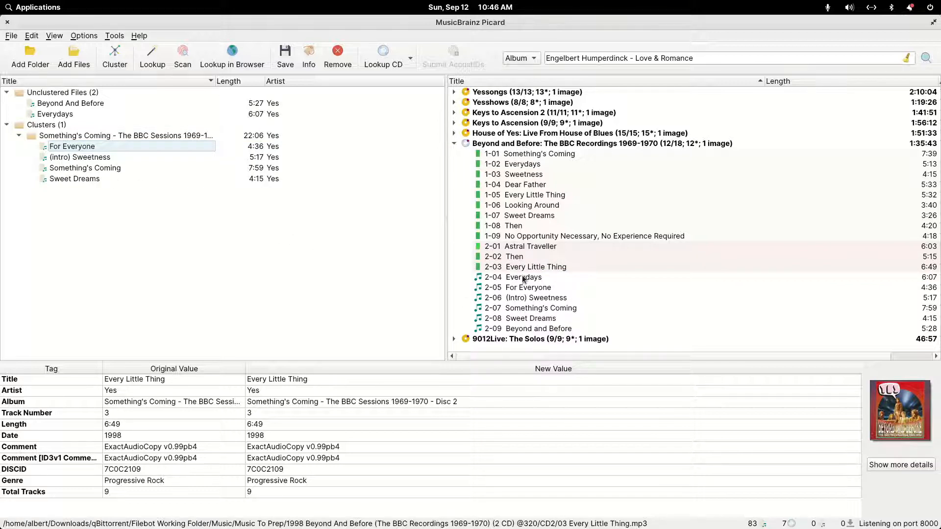
{"action": "left_click_drag", "start_coordinate": [522, 267], "coordinate": [125, 248]}
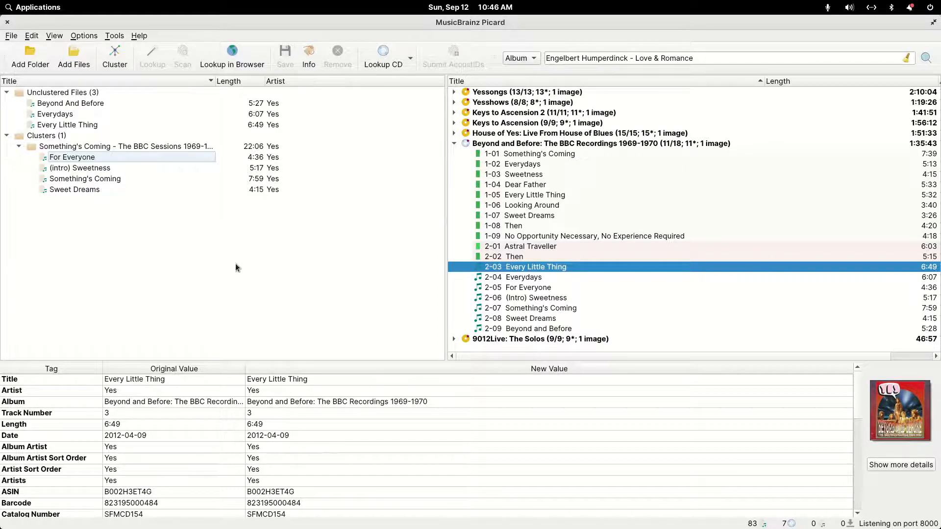
Match For Everyone, (intro) Sweetness, Something's Coming and Sweet Dreams to tracks 2-05 through 2-08 of Beyond and Before.
{"action": "left_click_drag", "start_coordinate": [73, 157], "coordinate": [523, 291]}
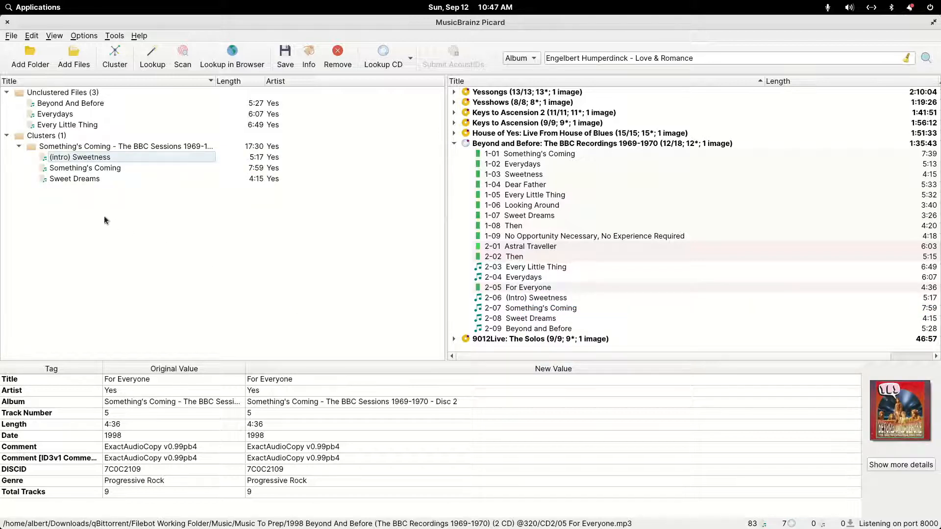
{"action": "left_click_drag", "start_coordinate": [84, 179], "coordinate": [495, 320]}
{"action": "left_click_drag", "start_coordinate": [92, 167], "coordinate": [518, 310]}
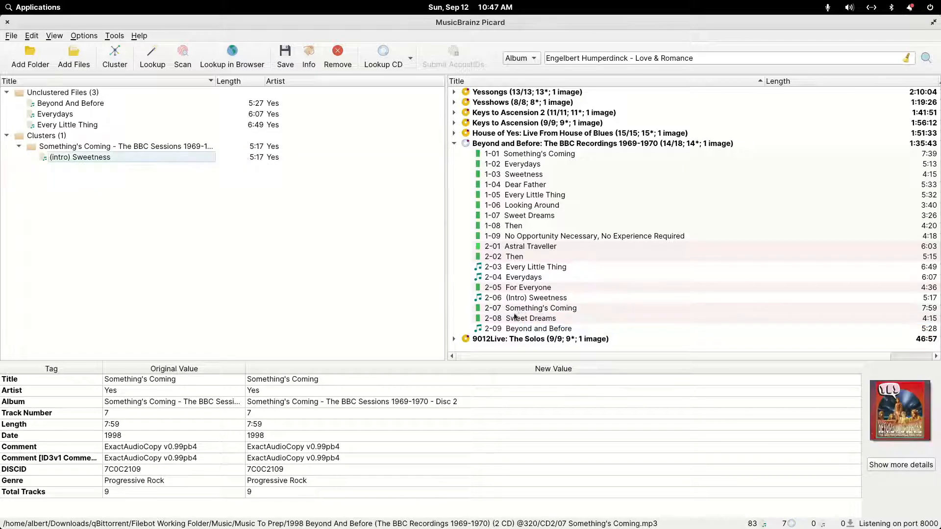
{"action": "left_click_drag", "start_coordinate": [91, 157], "coordinate": [516, 300]}
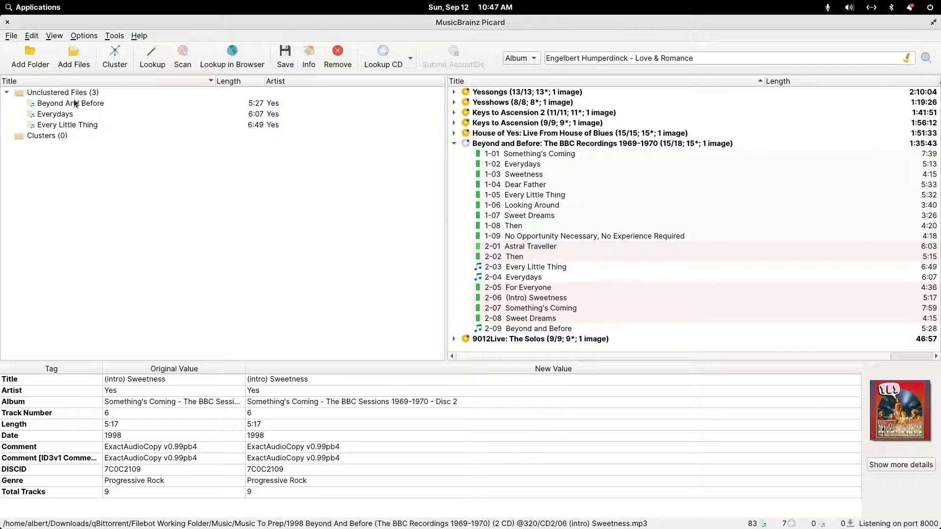
Match the unclustered Beyond And Before, Everydays and Every Little Thing to tracks 2-09, 2-04 and 2-03, and collapse the album.
{"action": "left_click_drag", "start_coordinate": [74, 101], "coordinate": [532, 331]}
{"action": "left_click_drag", "start_coordinate": [64, 106], "coordinate": [517, 282]}
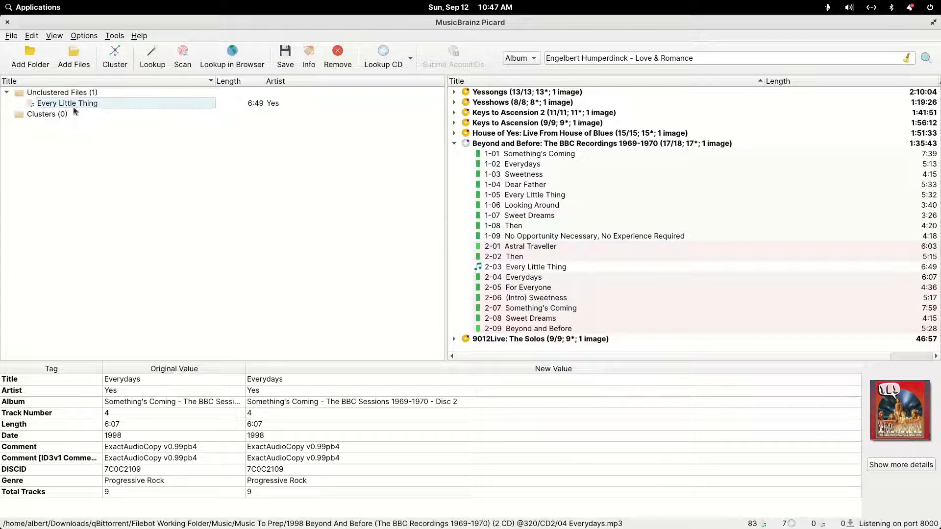
{"action": "left_click_drag", "start_coordinate": [78, 105], "coordinate": [211, 264]}
{"action": "left_click_drag", "start_coordinate": [68, 104], "coordinate": [518, 268]}
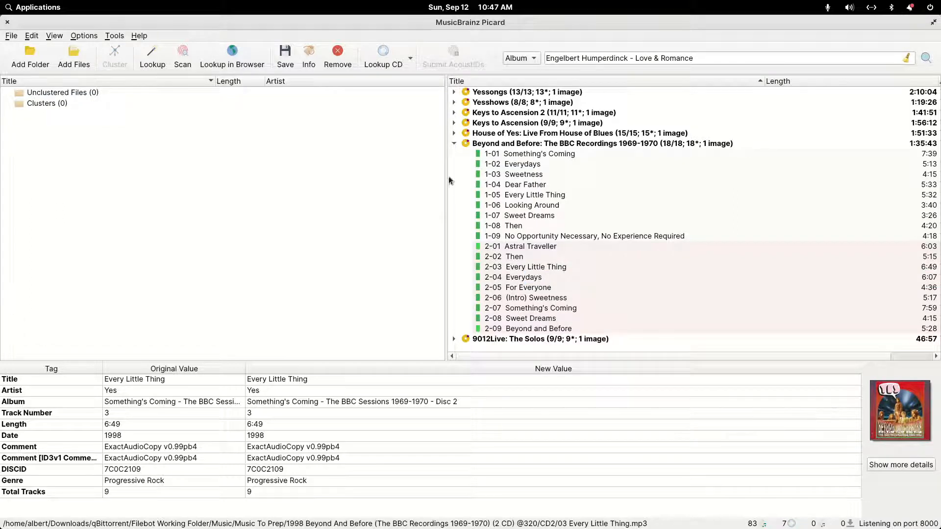
{"action": "left_click", "coordinate": [454, 144]}
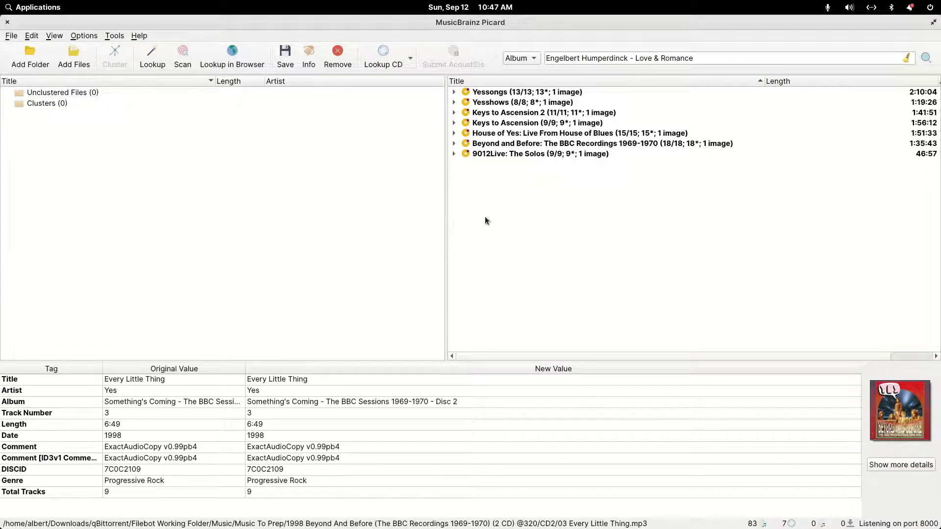
Save the new tags of all seven Yes albums and check the tracks of Yessongs, House of Yes and 9012Live: The Solos.
{"action": "left_click", "coordinate": [498, 95]}
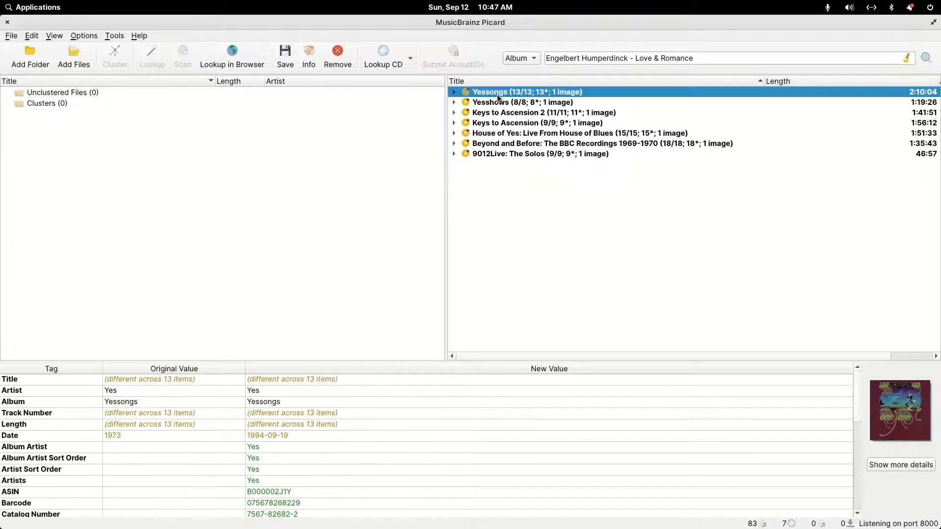
{"action": "key", "text": "shift+Down"}
{"action": "key", "text": "shift+Down"}
{"action": "key", "text": "shift+Down"}
{"action": "key", "text": "shift+Down"}
{"action": "key", "text": "shift+Down"}
{"action": "key", "text": "shift+Down"}
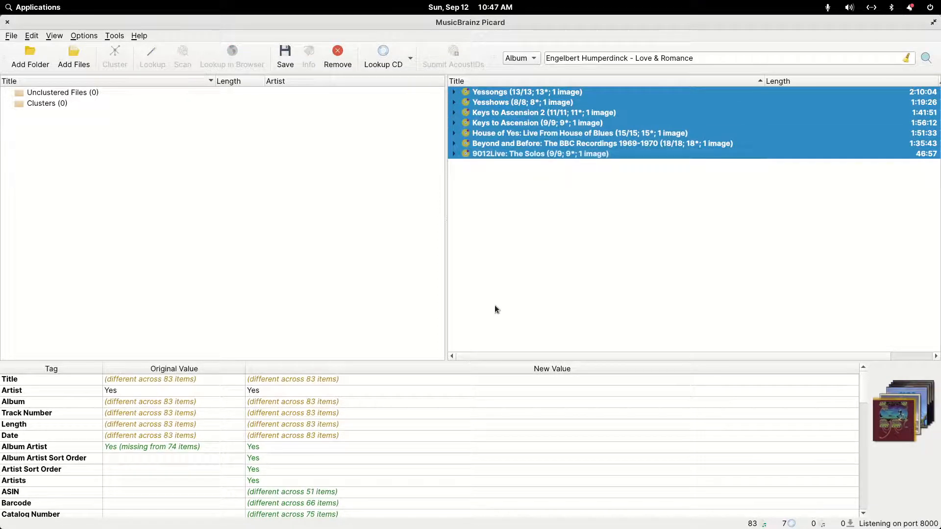
{"action": "left_click", "coordinate": [285, 57]}
{"action": "left_click", "coordinate": [454, 92]}
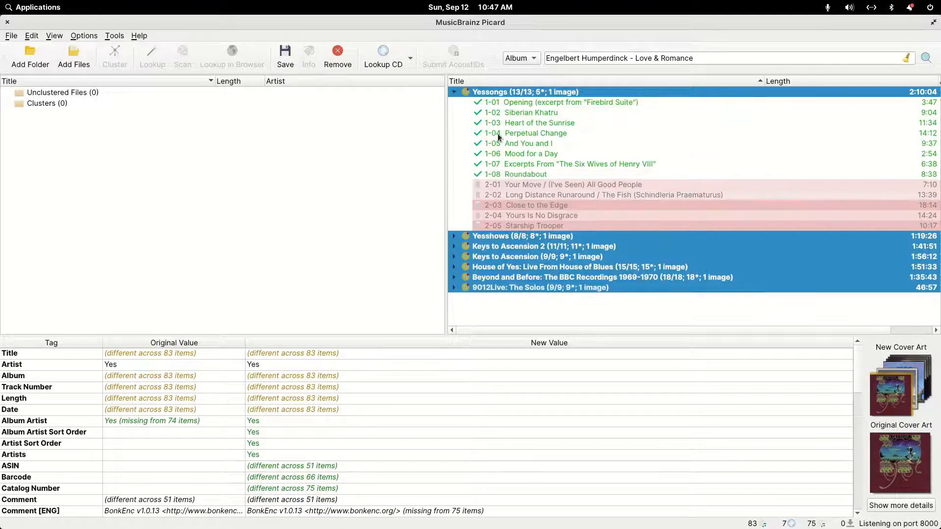
{"action": "left_click", "coordinate": [453, 267]}
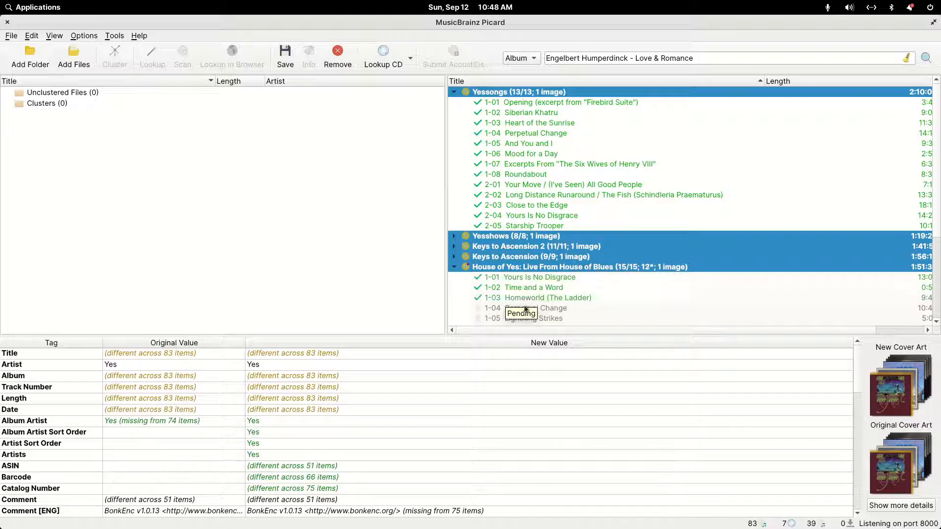
{"action": "left_click", "coordinate": [452, 266]}
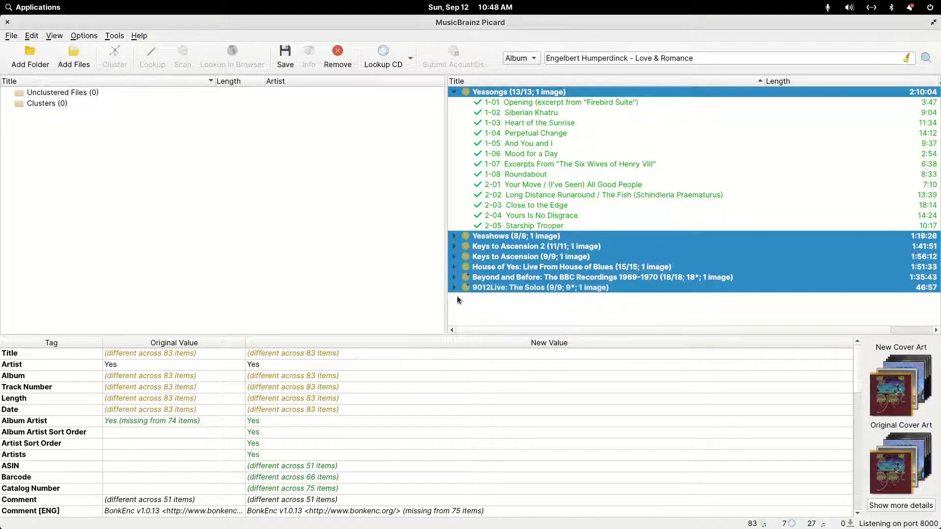
{"action": "left_click", "coordinate": [455, 288]}
{"action": "scroll", "coordinate": [568, 301], "scroll_direction": "down", "scroll_amount": 2}
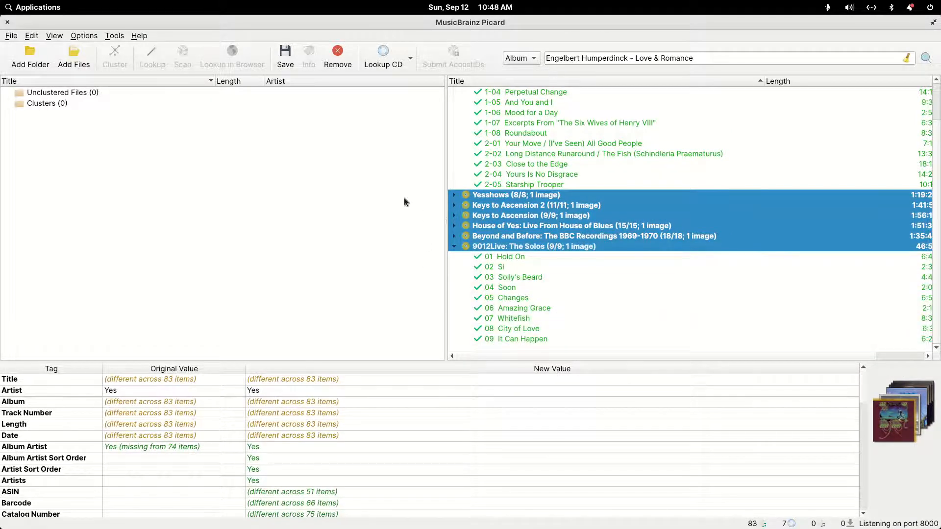
Switch to the file manager and cut the seven Yes album folders from Music To Prep to move them to Live Albums.
{"action": "mouse_move", "coordinate": [557, 526]}
{"action": "left_click", "coordinate": [528, 520]}
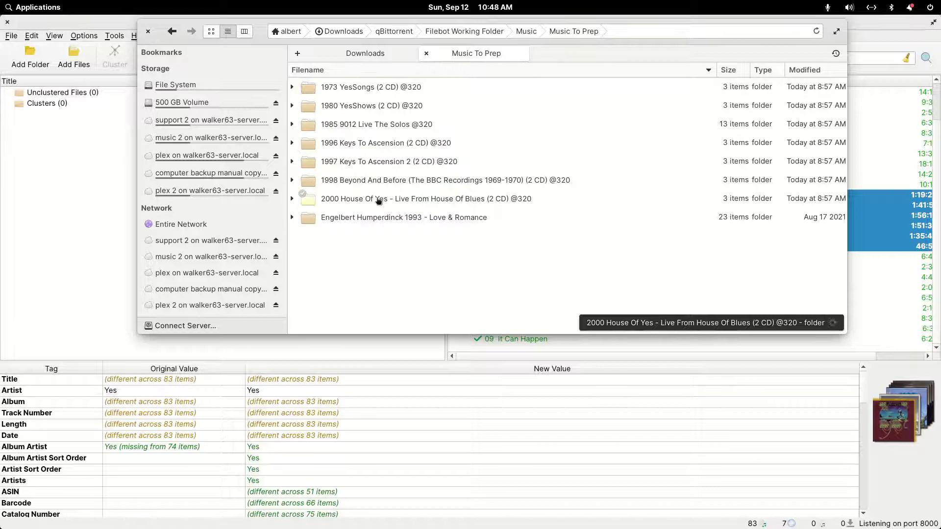
{"action": "left_click", "coordinate": [384, 199]}
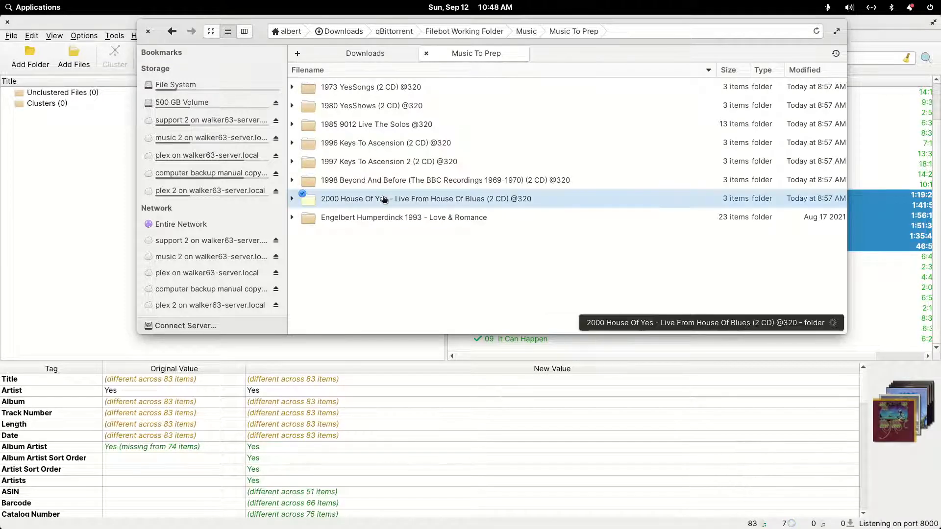
{"action": "key", "text": "shift+Up"}
{"action": "key", "text": "shift+Up"}
{"action": "key", "text": "shift+Up"}
{"action": "key", "text": "shift+Up"}
{"action": "key", "text": "shift+Up"}
{"action": "key", "text": "shift+Up"}
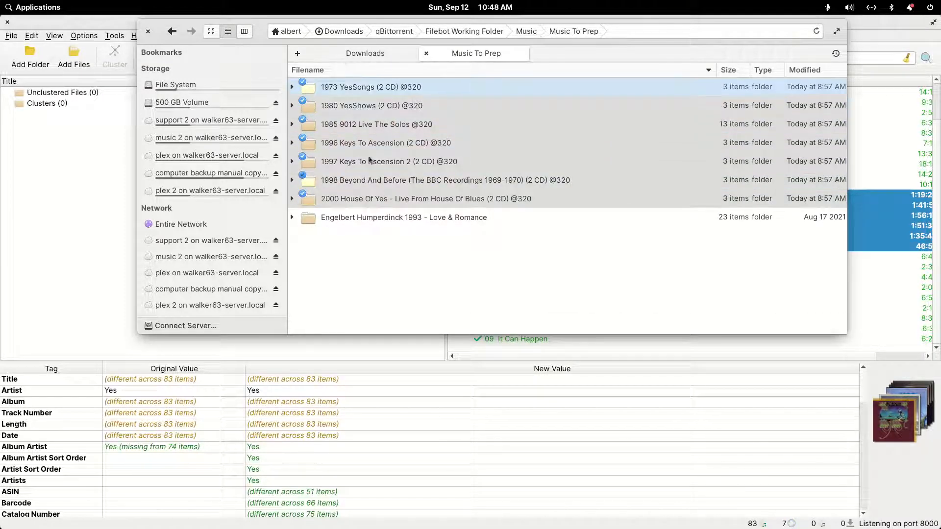
{"action": "right_click", "coordinate": [357, 84]}
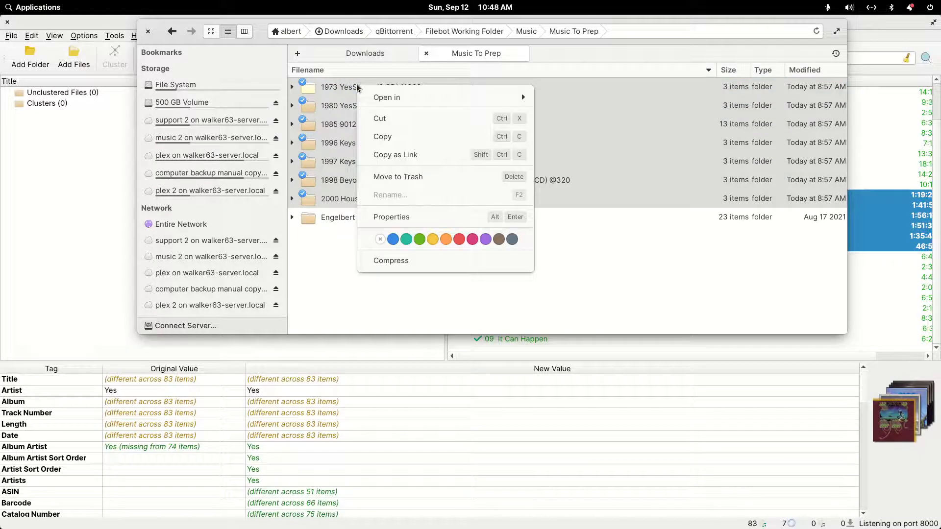
{"action": "left_click", "coordinate": [379, 118]}
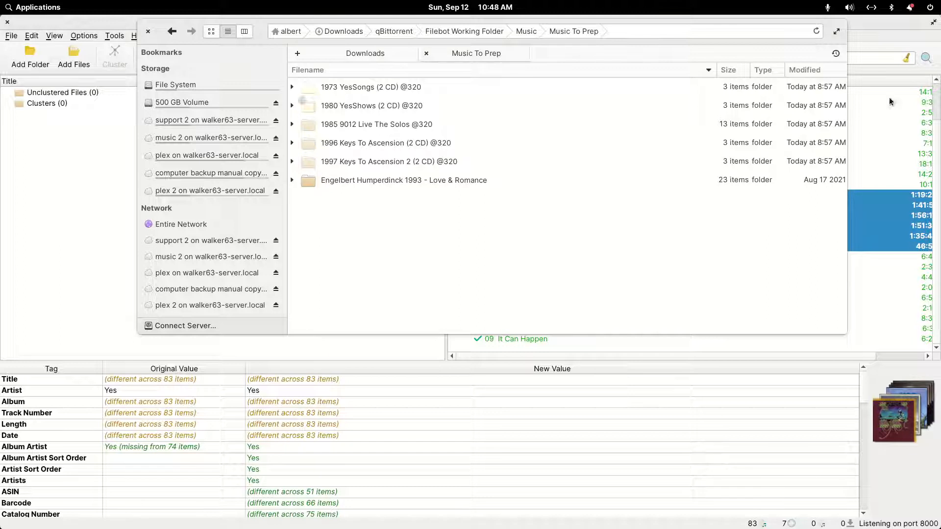
{"action": "left_click_drag", "start_coordinate": [828, 104], "coordinate": [727, 269]}
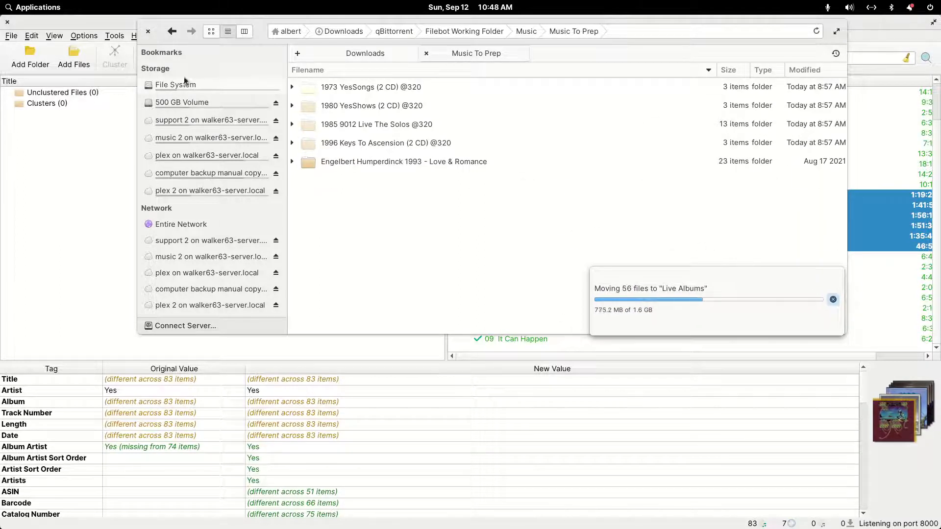
Switch back to MusicBrainz Picard, collapse the expanded albums and remove all seven Yes albums from the list.
{"action": "left_click", "coordinate": [113, 22]}
{"action": "scroll", "coordinate": [496, 245], "scroll_direction": "up", "scroll_amount": 2}
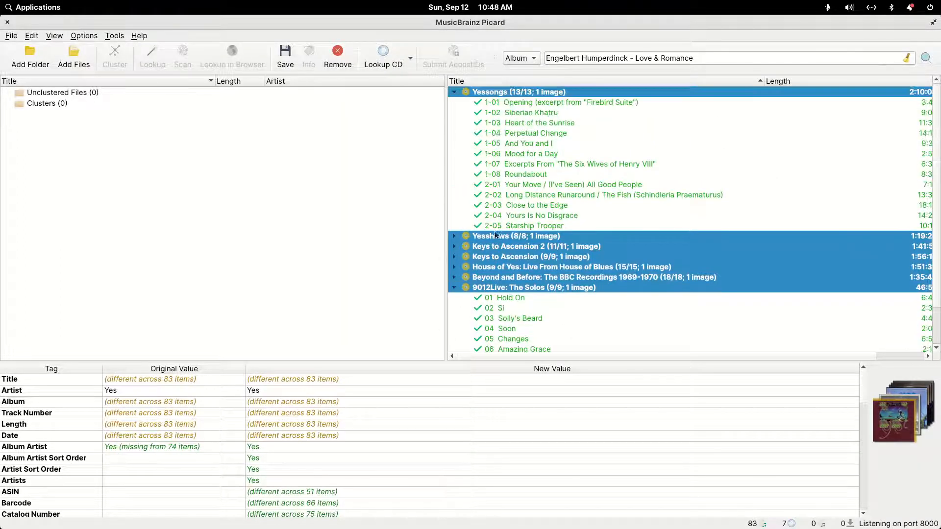
{"action": "left_click", "coordinate": [453, 93]}
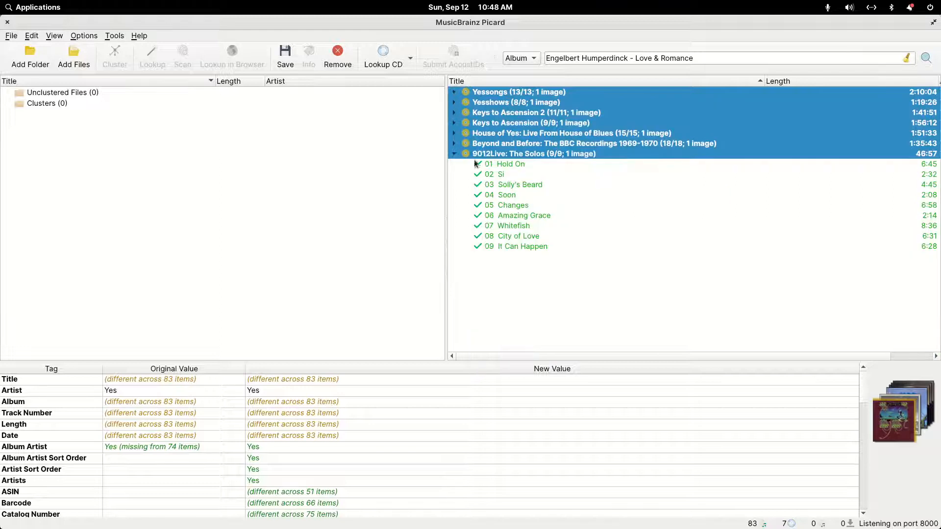
{"action": "left_click", "coordinate": [454, 153]}
{"action": "right_click", "coordinate": [520, 105]}
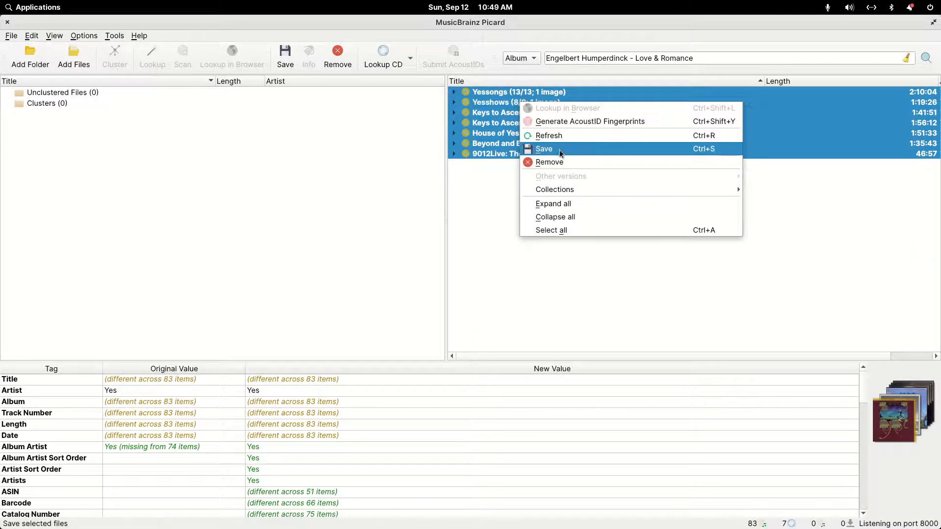
{"action": "left_click", "coordinate": [554, 164]}
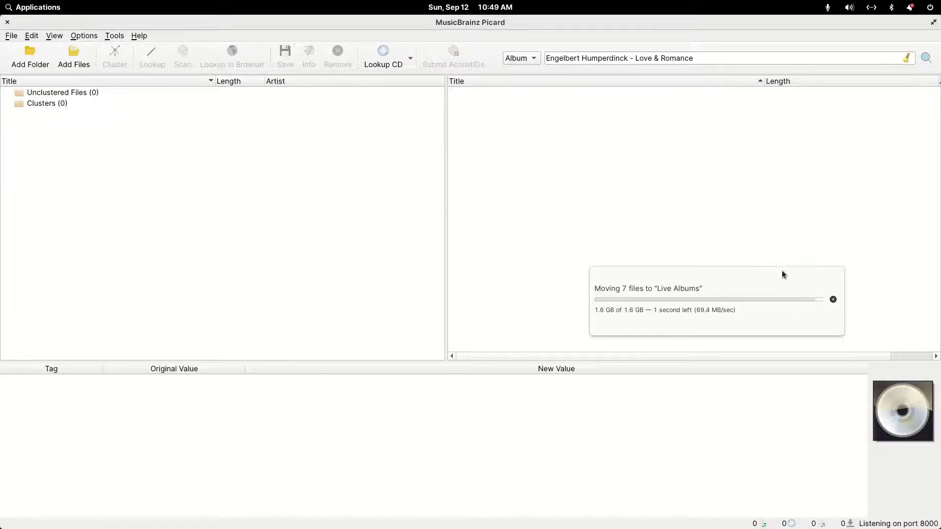
Restore the Picard window to a smaller size, switch to Plex and scan the Music Collection's library files, checking the Yes albums.
{"action": "double_click", "coordinate": [384, 22]}
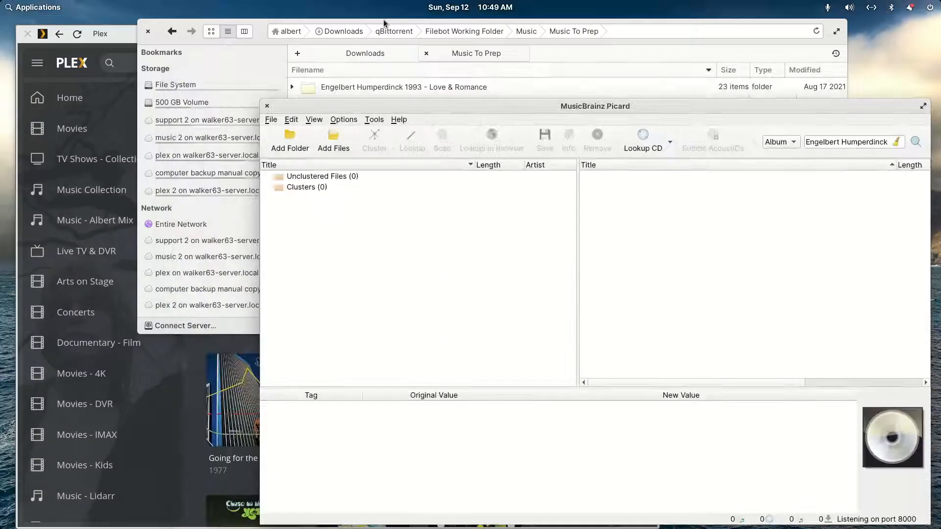
{"action": "left_click_drag", "start_coordinate": [830, 107], "coordinate": [789, 86]}
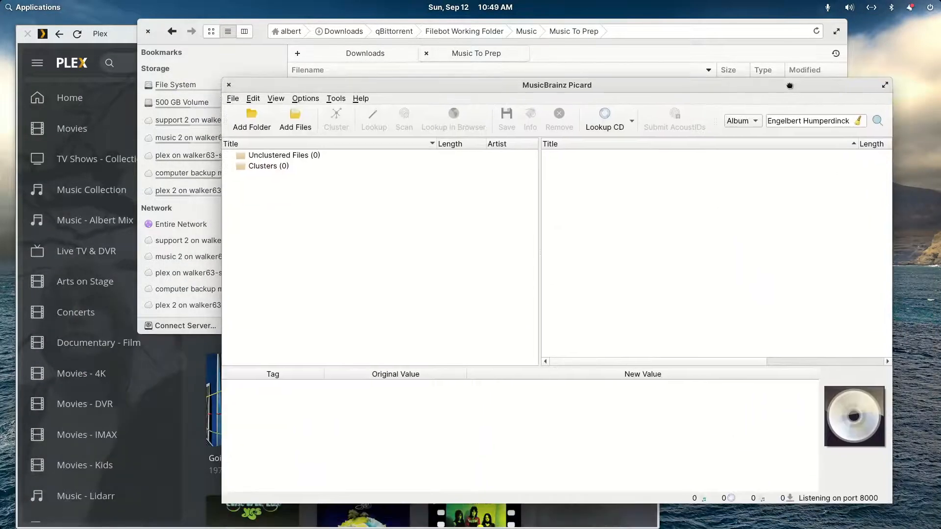
{"action": "left_click", "coordinate": [126, 38]}
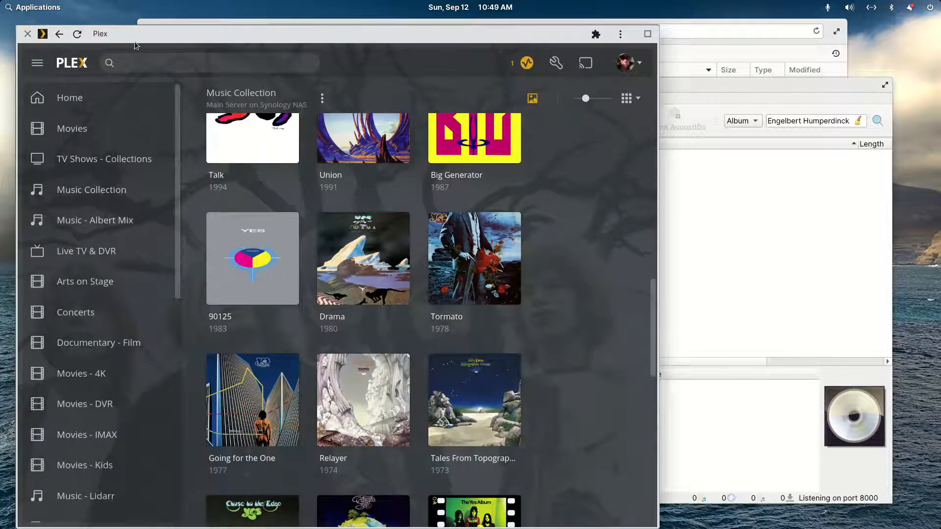
{"action": "left_click", "coordinate": [322, 101]}
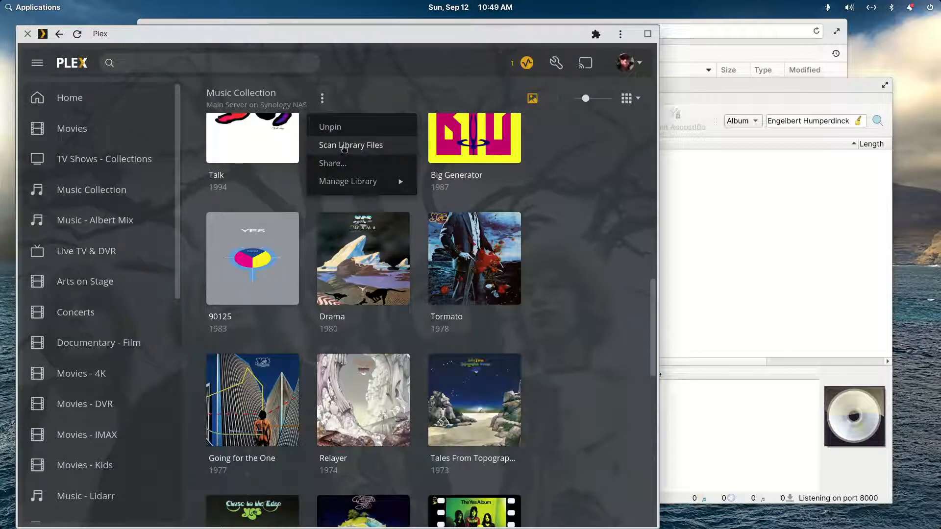
{"action": "left_click", "coordinate": [344, 145]}
{"action": "scroll", "coordinate": [581, 364], "scroll_direction": "down", "scroll_amount": 4}
{"action": "scroll", "coordinate": [581, 365], "scroll_direction": "down", "scroll_amount": 5}
{"action": "scroll", "coordinate": [580, 364], "scroll_direction": "up", "scroll_amount": 7}
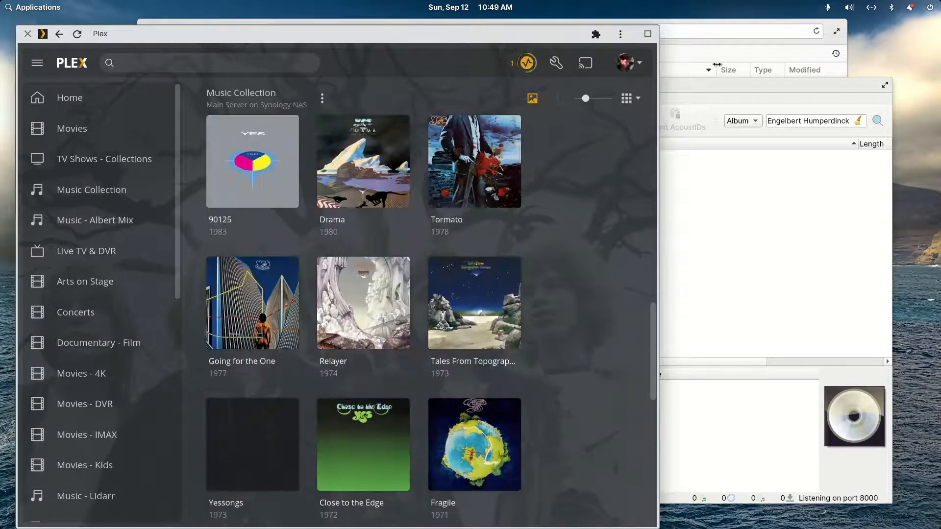
{"action": "left_click", "coordinate": [704, 86]}
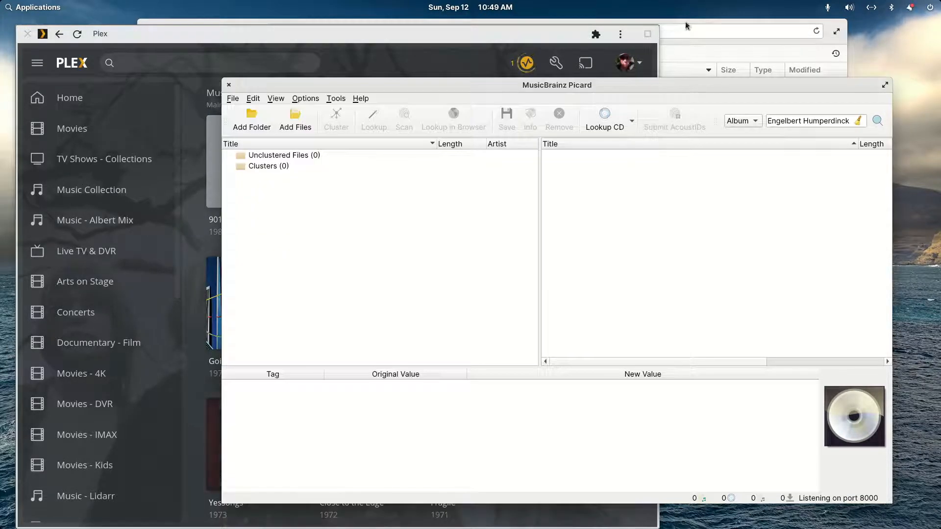
Switch to the file manager, add the Engelbert Humperdinck 1993 - Love & Romance folder to MusicBrainz Picard and cluster its files for lookup.
{"action": "left_click", "coordinate": [685, 22]}
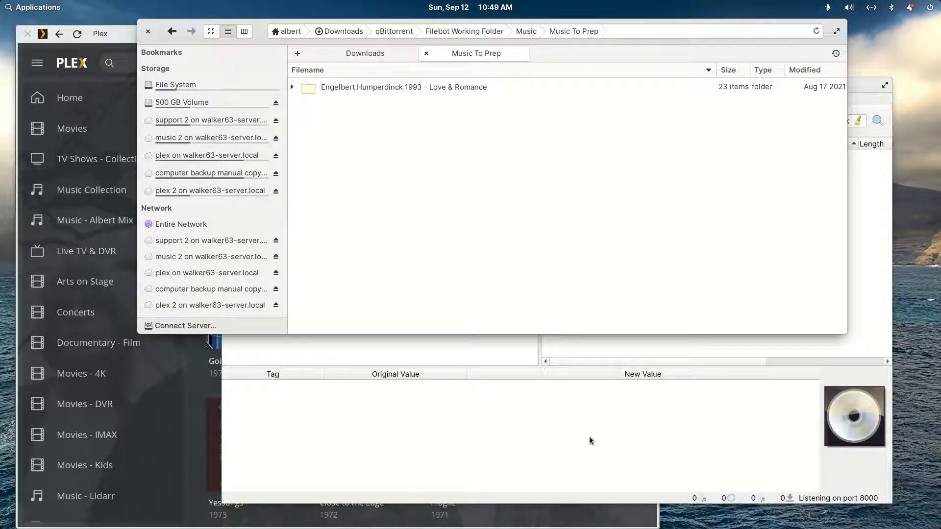
{"action": "left_click_drag", "start_coordinate": [343, 88], "coordinate": [408, 346]}
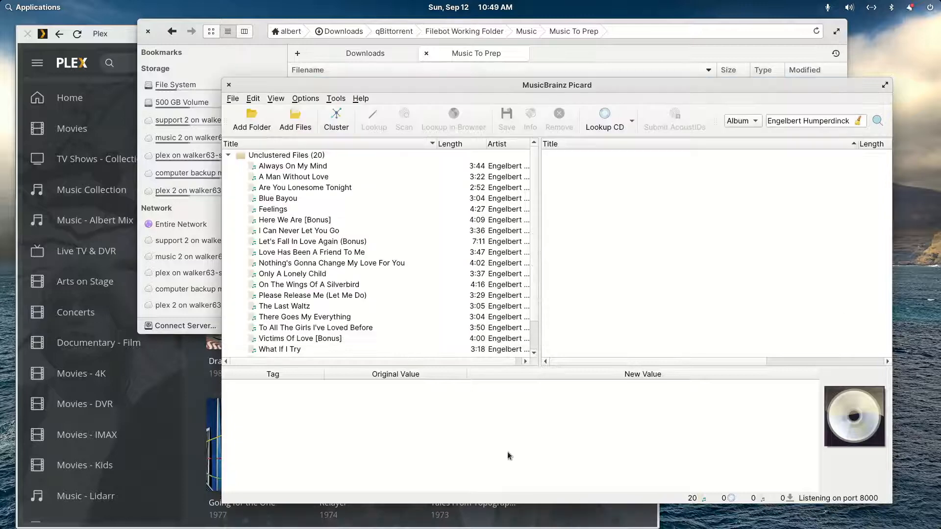
{"action": "left_click", "coordinate": [286, 169]}
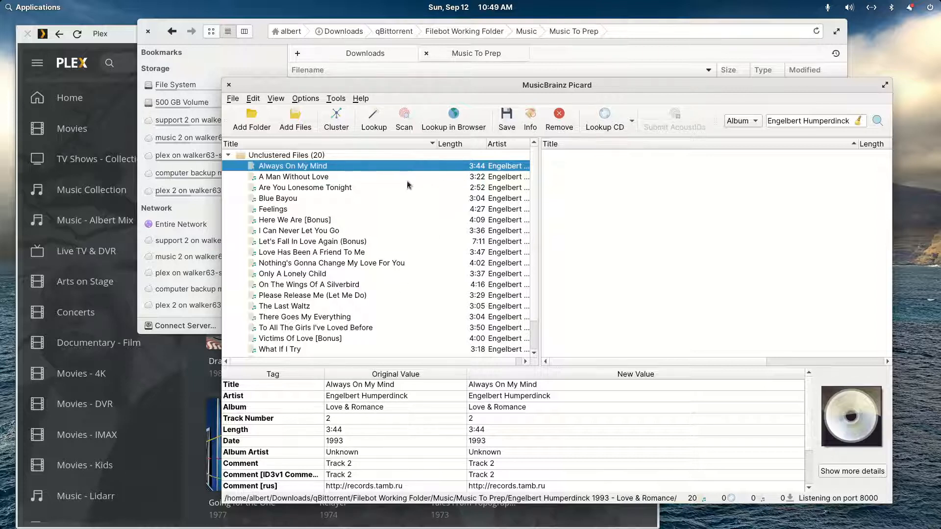
{"action": "left_click", "coordinate": [331, 119]}
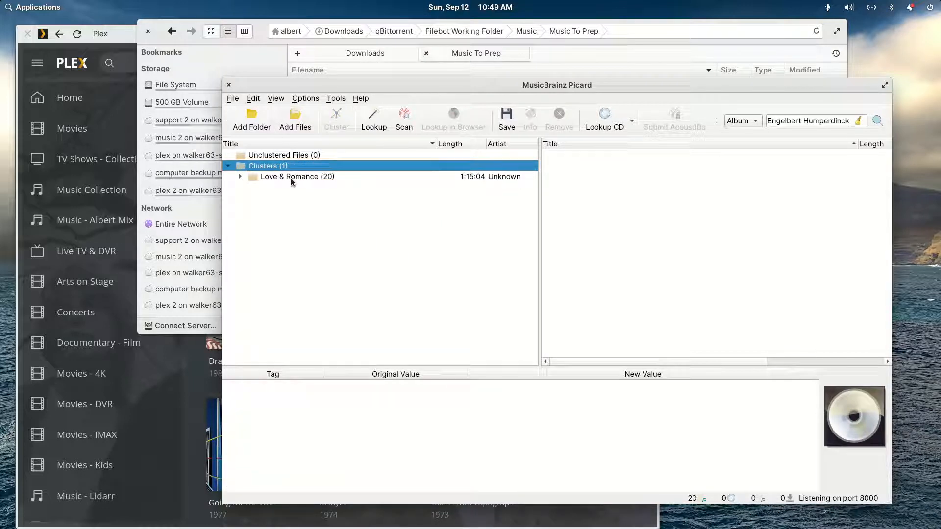
{"action": "left_click", "coordinate": [374, 120]}
Search albums for Engelbert Humperdinck - Love & Romance and load the 20-track 1993 German CD release, Engelbert – Love & Romance.
{"action": "left_click", "coordinate": [824, 122]}
{"action": "left_click_drag", "start_coordinate": [849, 123], "coordinate": [740, 123]}
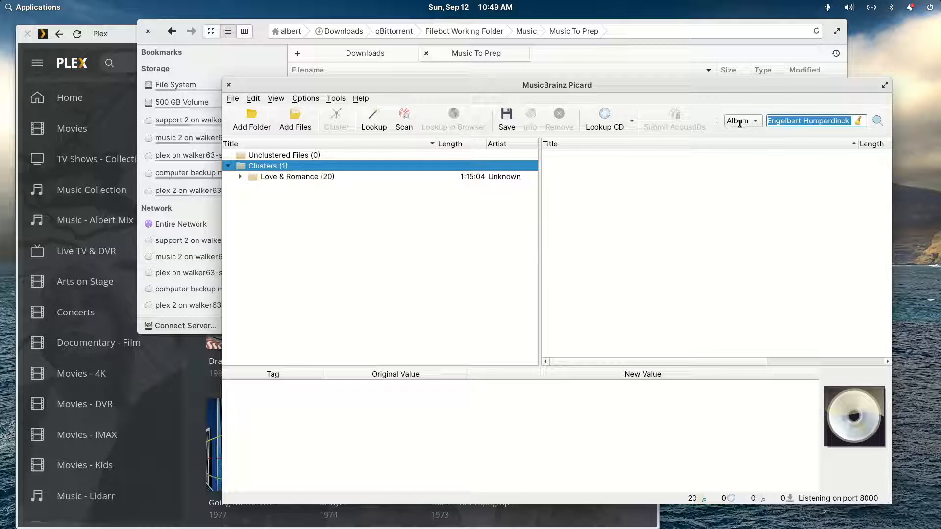
{"action": "left_click", "coordinate": [814, 121]}
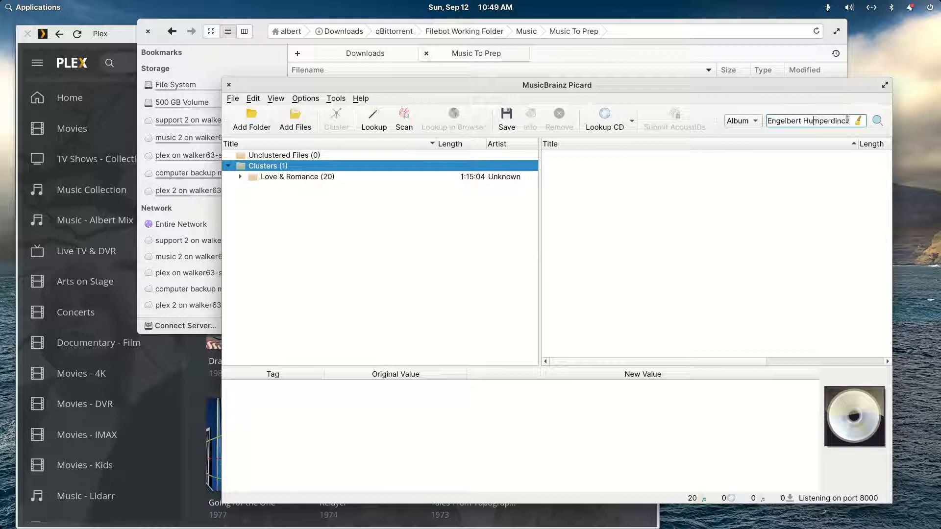
{"action": "left_click", "coordinate": [876, 121]}
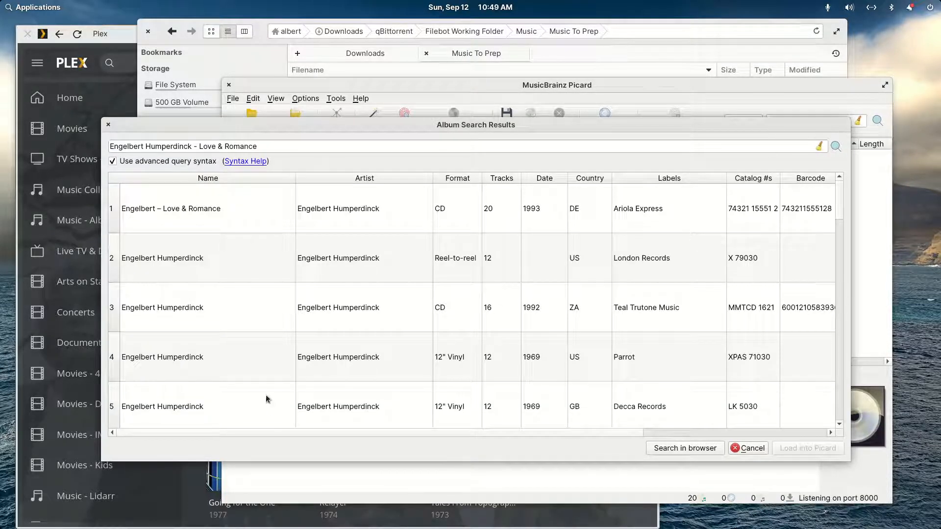
{"action": "left_click", "coordinate": [187, 210]}
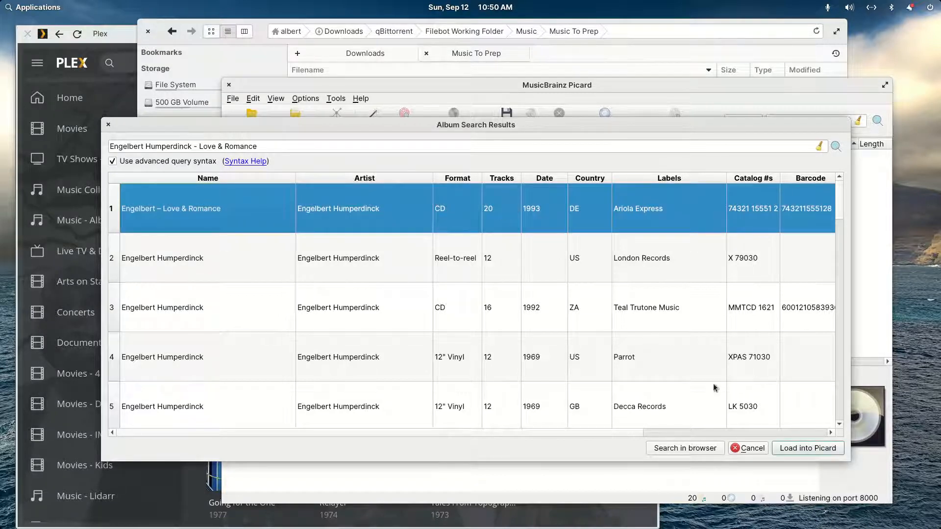
{"action": "left_click", "coordinate": [801, 449]}
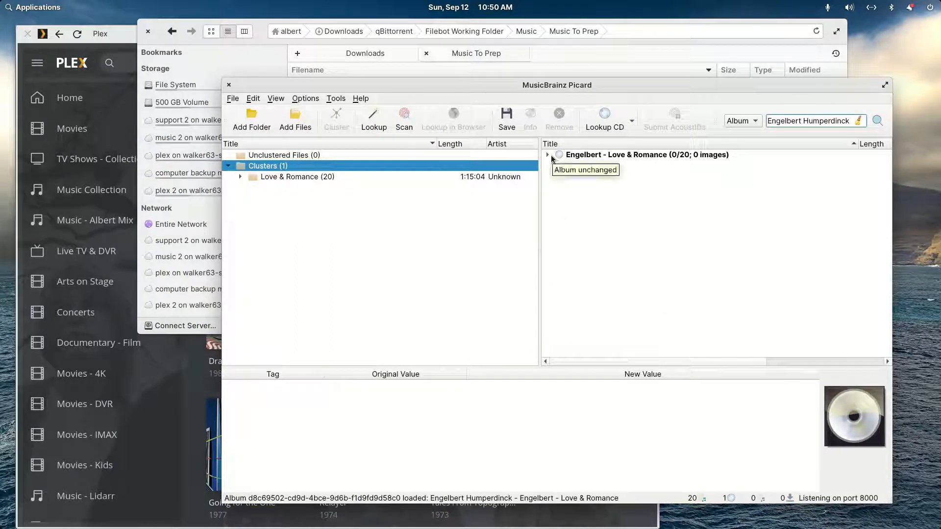
Look up the Love & Romance cluster and compare its files with the track list of the loaded Engelbert - Love & Romance album.
{"action": "left_click", "coordinate": [298, 177]}
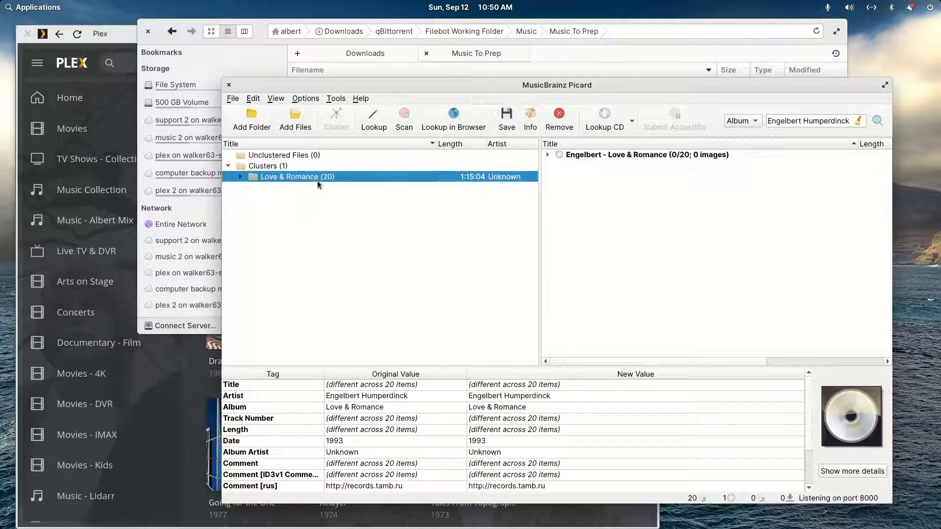
{"action": "left_click", "coordinate": [374, 122]}
{"action": "left_click", "coordinate": [548, 155]}
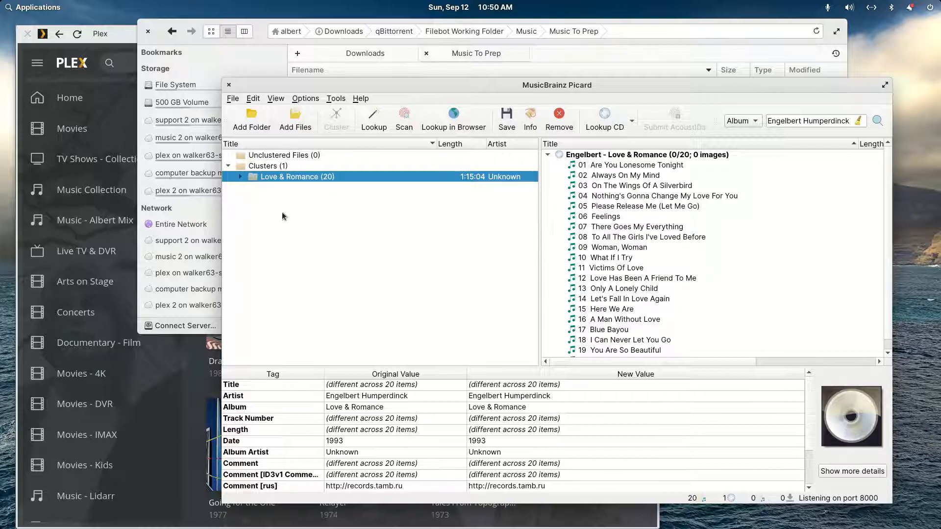
{"action": "left_click", "coordinate": [244, 178]}
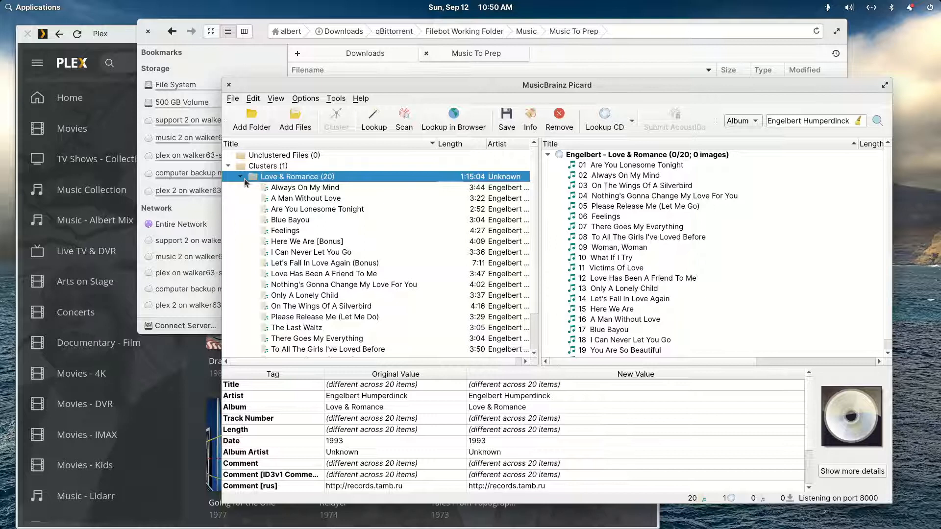
{"action": "left_click", "coordinate": [240, 177]}
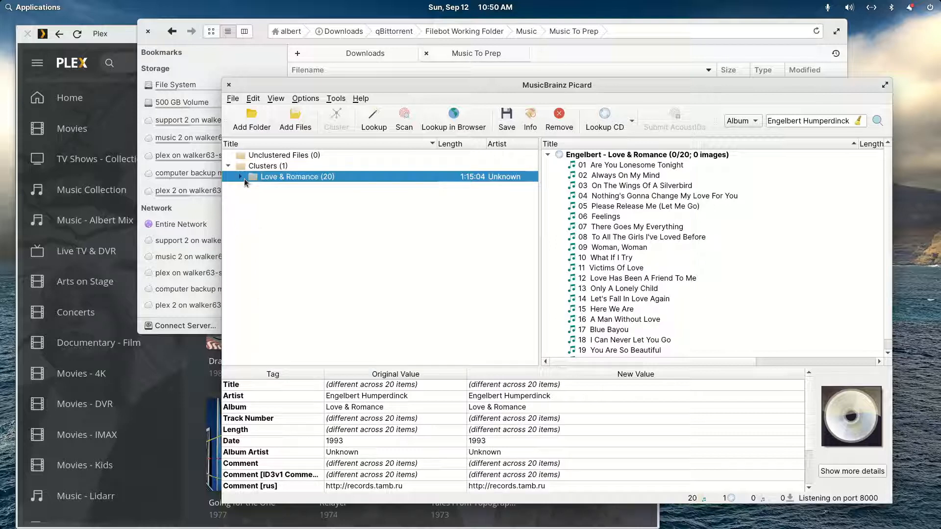
{"action": "left_click", "coordinate": [547, 155]}
Scan the Love & Romance cluster by audio fingerprint and check the tracks matched to For All My Friends.
{"action": "left_click", "coordinate": [403, 119]}
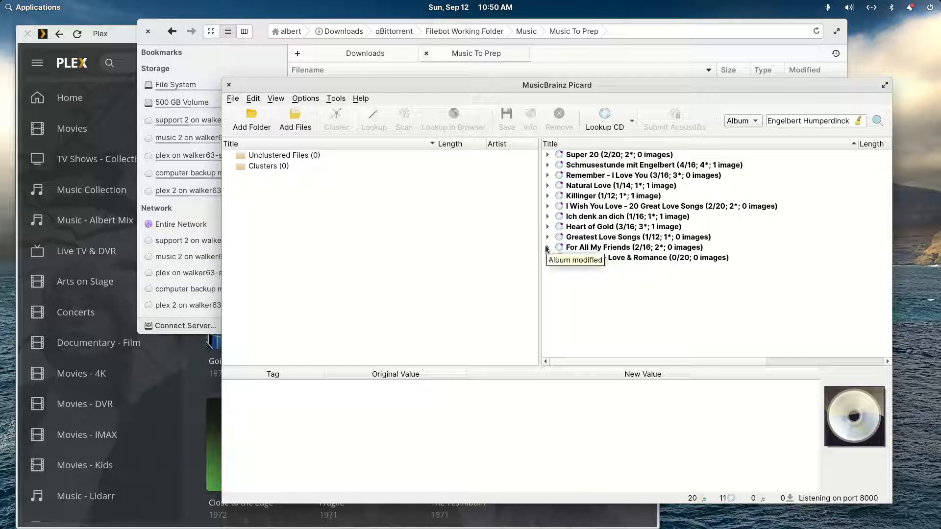
{"action": "left_click", "coordinate": [547, 247]}
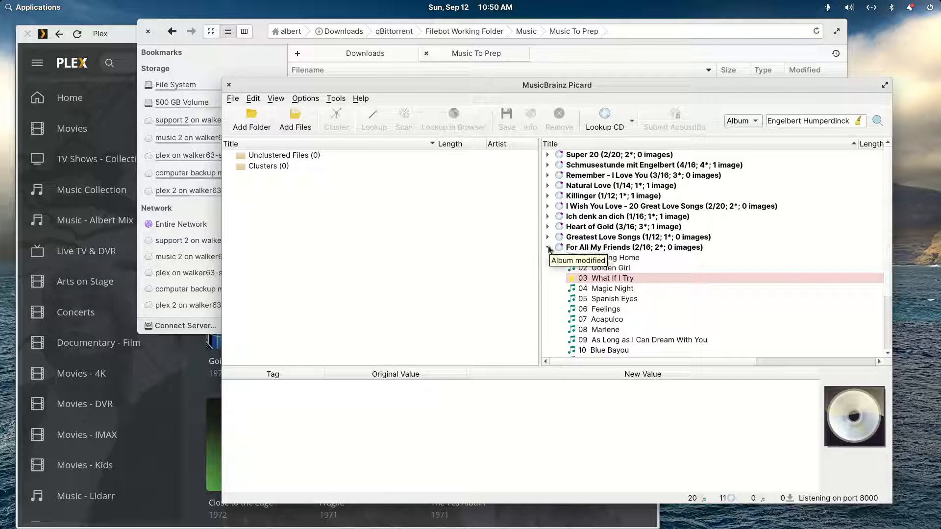
{"action": "left_click", "coordinate": [549, 247]}
Remove the ten wrongly matched albums, from Super 20 through For All My Friends, keeping only Engelbert - Love & Romance.
{"action": "left_click", "coordinate": [579, 249]}
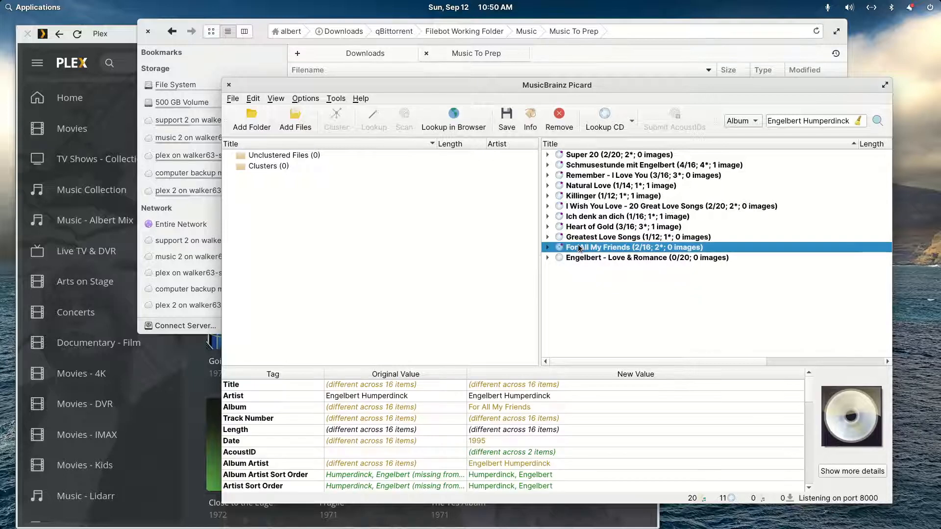
{"action": "key", "text": "shift+Up"}
{"action": "key", "text": "shift+Up"}
{"action": "key", "text": "shift+Up"}
{"action": "key", "text": "shift+Up"}
{"action": "key", "text": "shift+Up"}
{"action": "key", "text": "shift+Up"}
{"action": "key", "text": "shift+Up"}
{"action": "key", "text": "shift+Up"}
{"action": "key", "text": "shift+Up"}
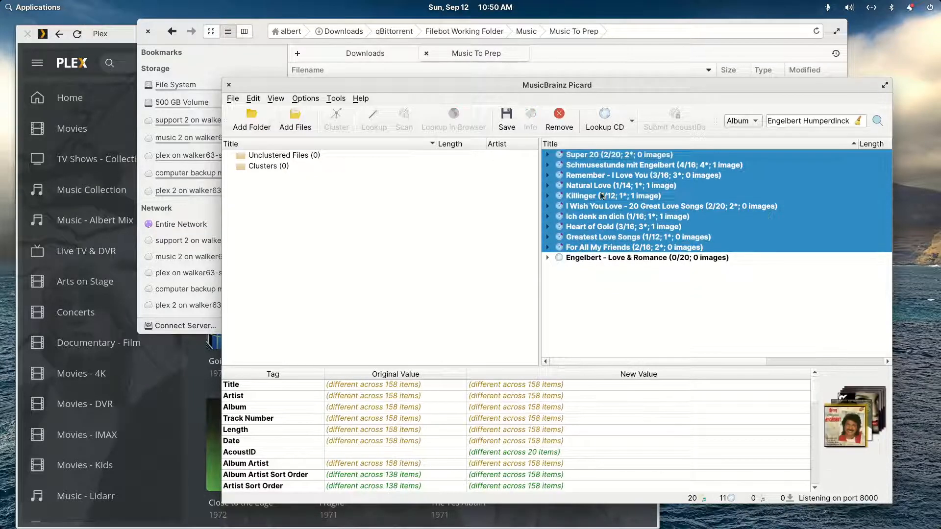
{"action": "right_click", "coordinate": [601, 195]}
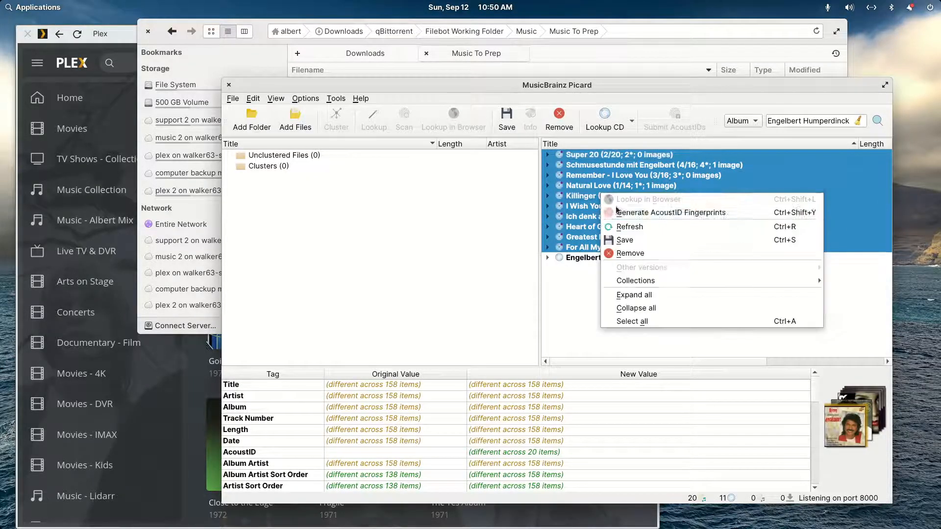
{"action": "left_click", "coordinate": [624, 252]}
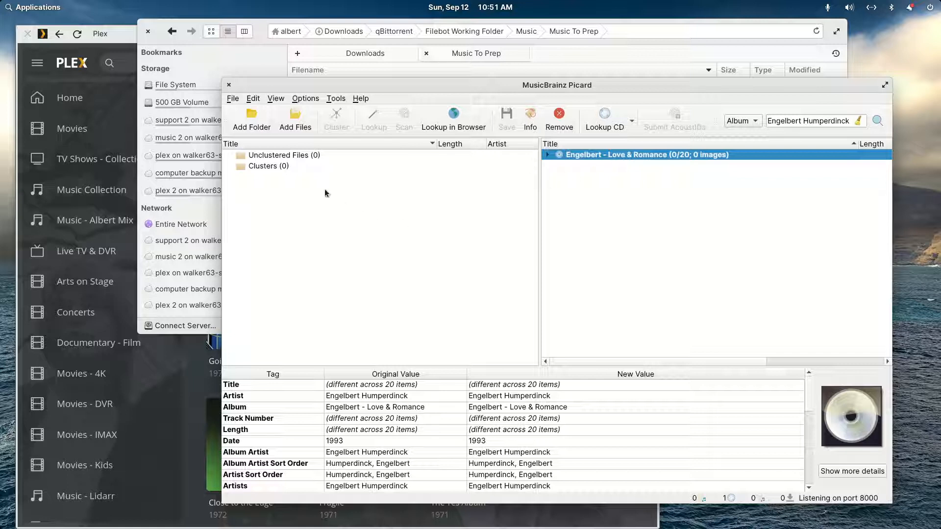
Add the Engelbert Humperdinck 1993 - Love & Romance folder from the file manager to Picard again and cluster its files.
{"action": "left_click", "coordinate": [261, 29]}
{"action": "left_click_drag", "start_coordinate": [324, 87], "coordinate": [392, 349]}
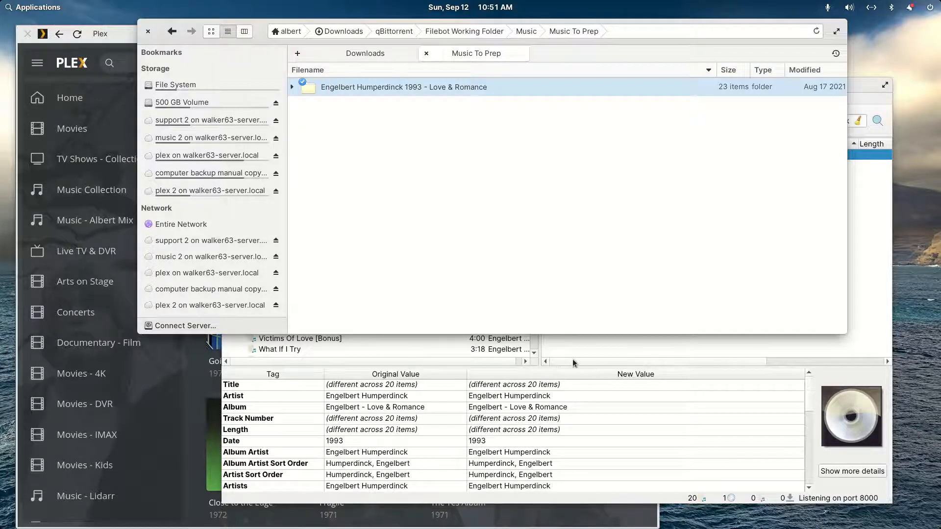
{"action": "left_click", "coordinate": [548, 374]}
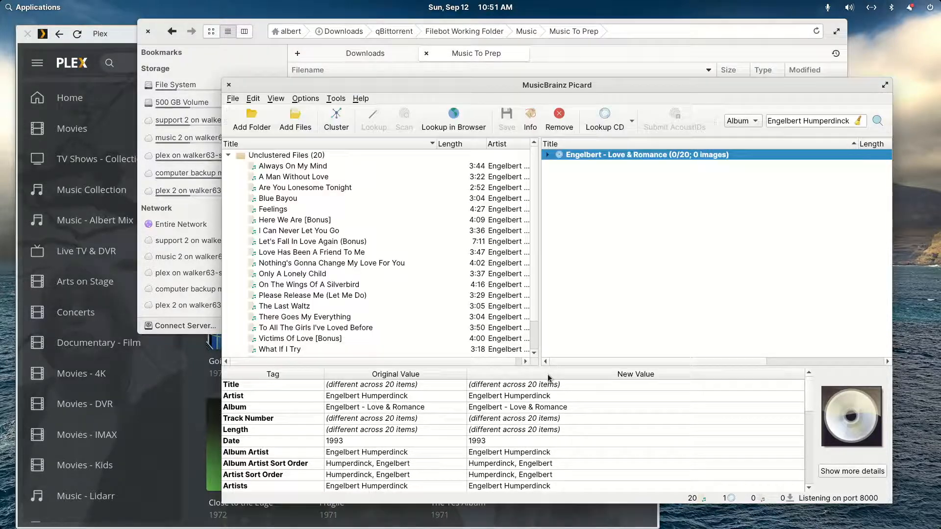
{"action": "left_click", "coordinate": [324, 127]}
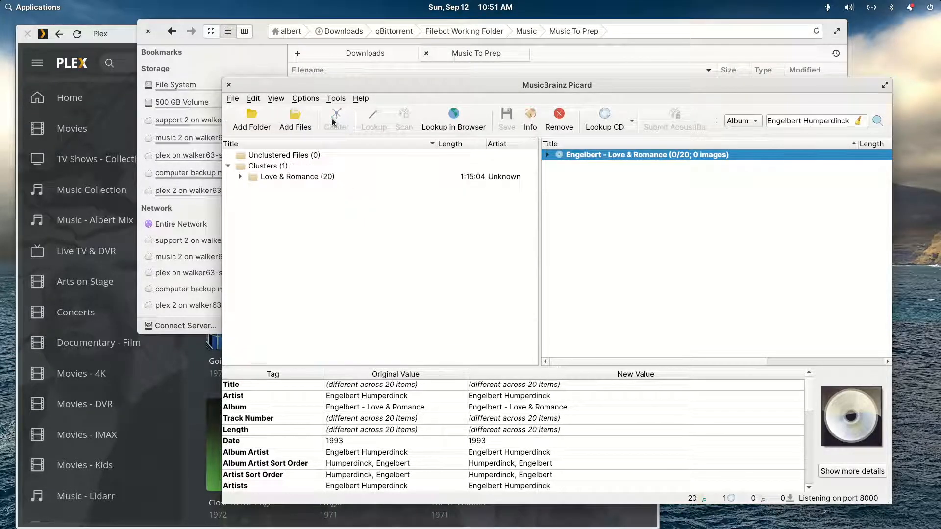
Expand the Love & Romance cluster and album, and manually match the files for tracks 1 to 5 to the corresponding album tracks.
{"action": "left_click", "coordinate": [286, 177]}
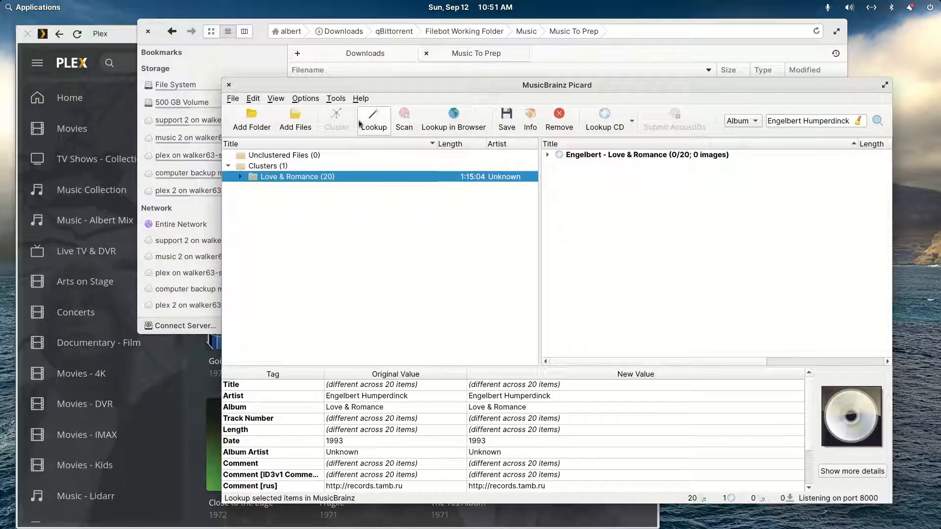
{"action": "left_click", "coordinate": [240, 178]}
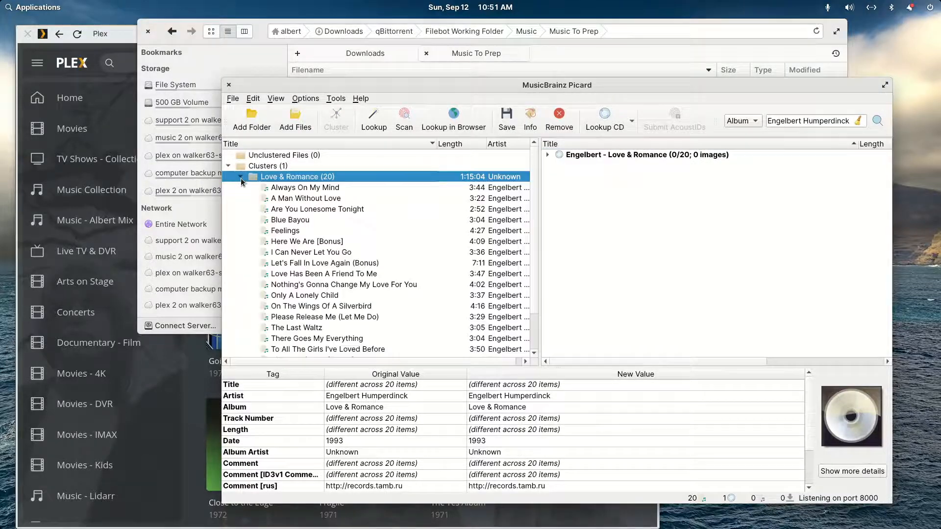
{"action": "left_click", "coordinate": [547, 155]}
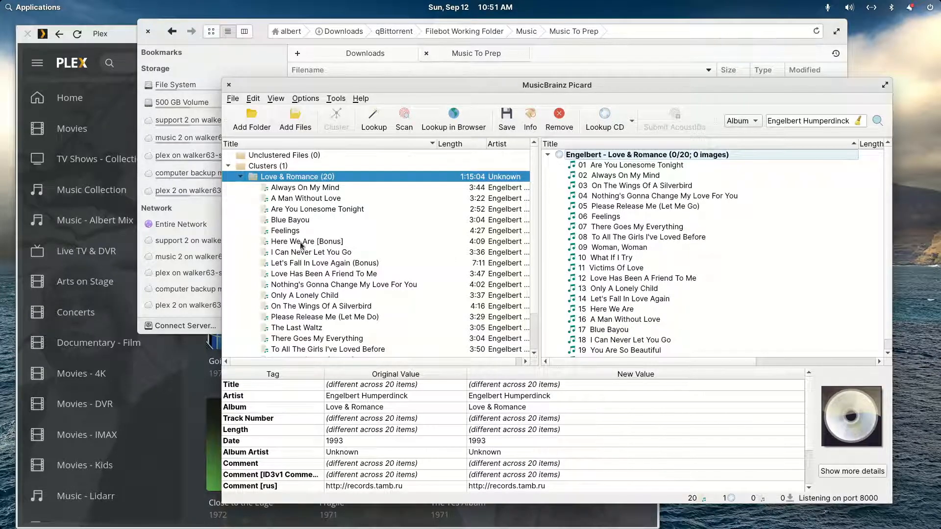
{"action": "left_click_drag", "start_coordinate": [321, 212], "coordinate": [653, 176]}
{"action": "left_click_drag", "start_coordinate": [308, 188], "coordinate": [608, 181]}
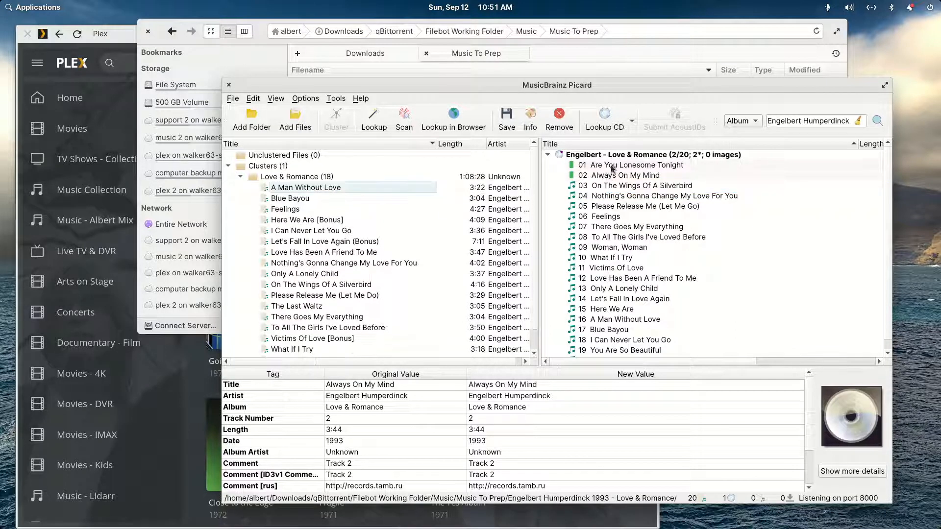
{"action": "left_click", "coordinate": [613, 168]}
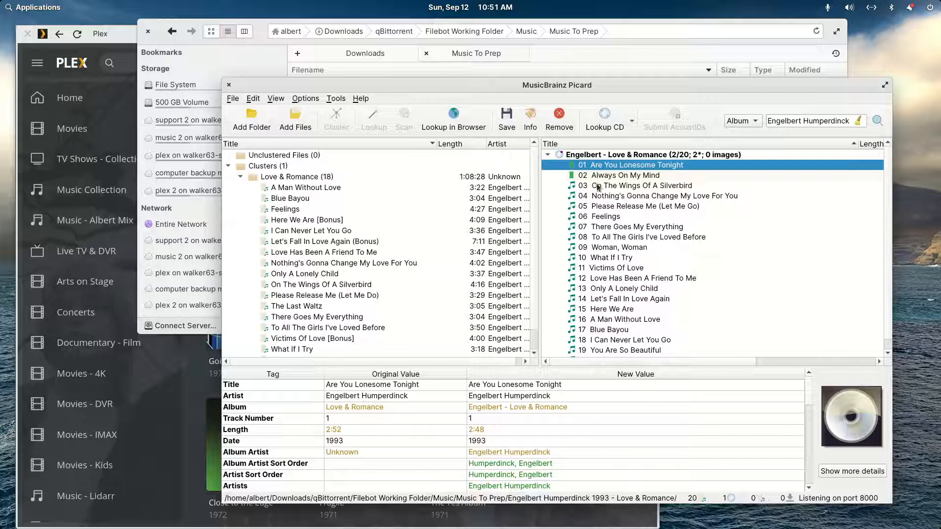
{"action": "left_click_drag", "start_coordinate": [294, 286], "coordinate": [594, 187]}
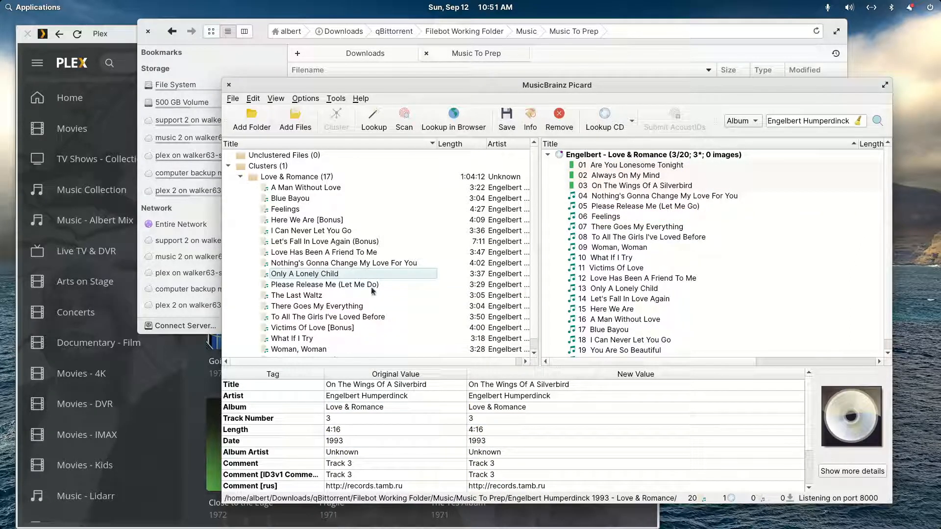
{"action": "left_click_drag", "start_coordinate": [291, 265], "coordinate": [636, 197]}
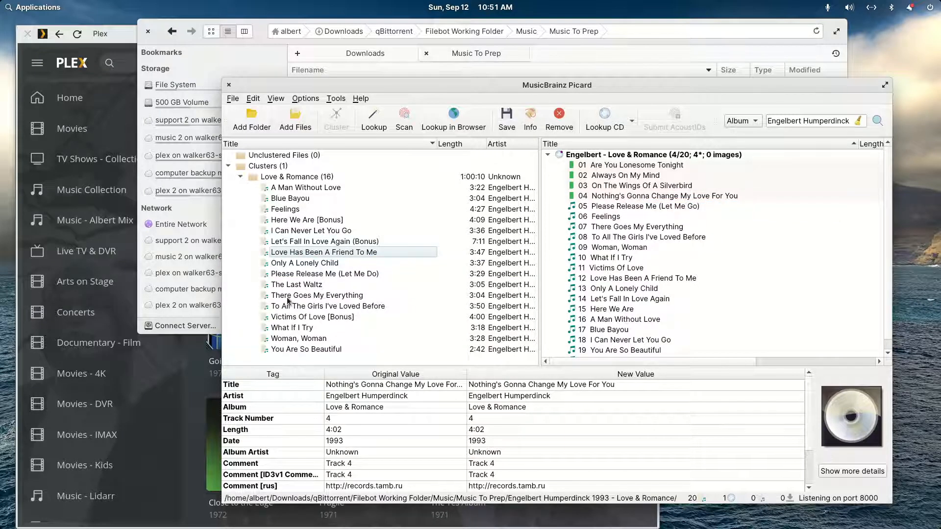
{"action": "left_click_drag", "start_coordinate": [284, 278], "coordinate": [629, 208]}
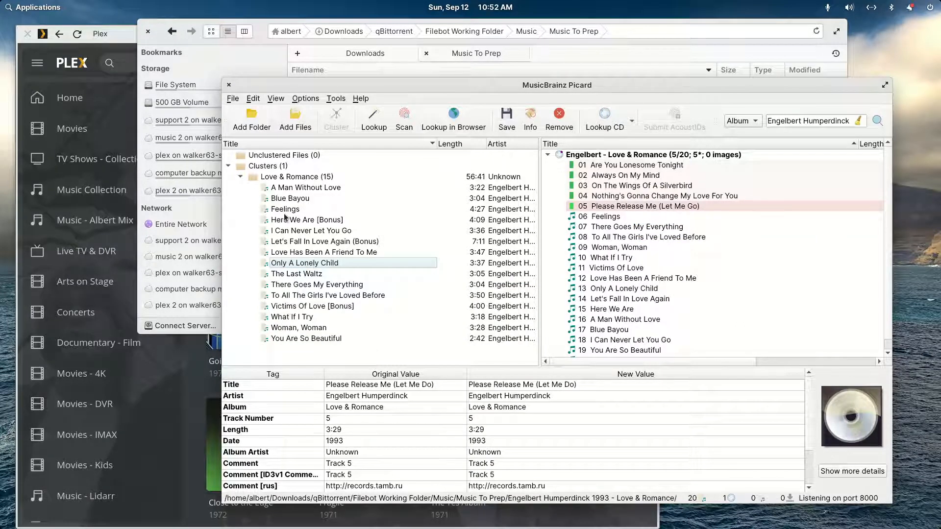
Match the Love & Romance cluster files for tracks 6 to 10, Feelings through What If I Try, to their album tracks.
{"action": "left_click_drag", "start_coordinate": [284, 210], "coordinate": [613, 217]}
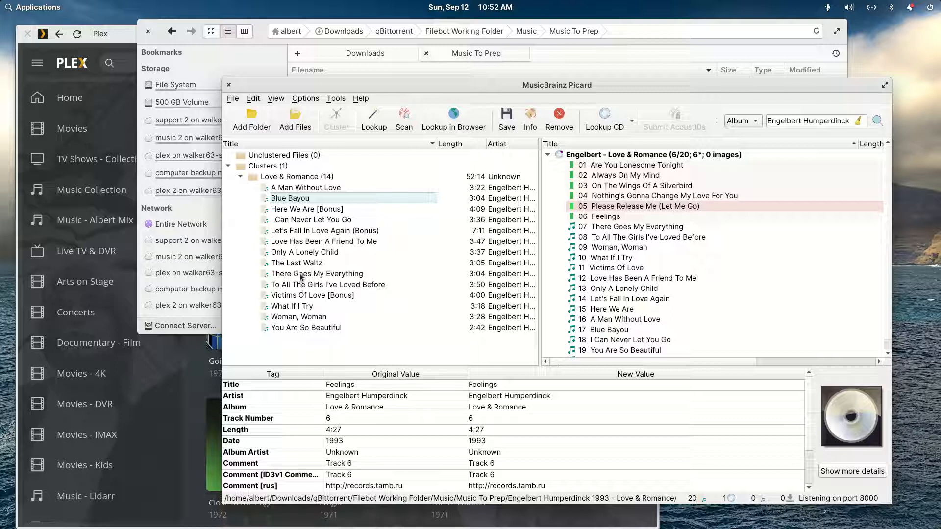
{"action": "left_click_drag", "start_coordinate": [303, 275], "coordinate": [637, 227]}
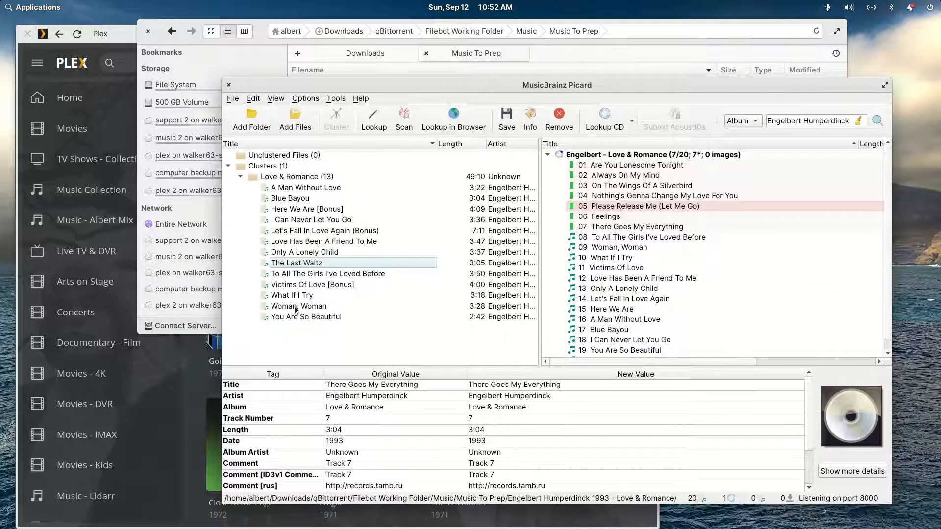
{"action": "left_click_drag", "start_coordinate": [291, 278], "coordinate": [627, 237]}
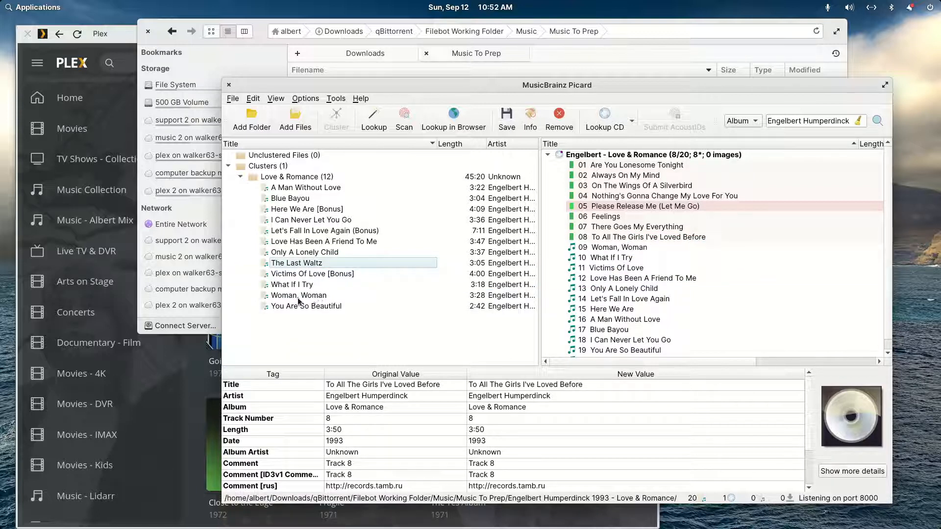
{"action": "left_click_drag", "start_coordinate": [290, 296], "coordinate": [611, 250]}
{"action": "left_click_drag", "start_coordinate": [300, 284], "coordinate": [607, 259]}
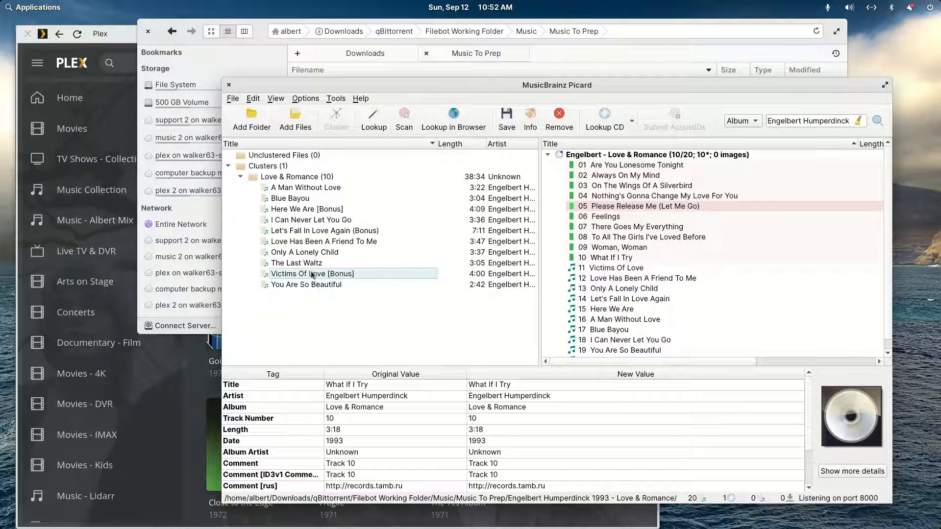
Match the files for tracks 11 to 15, Victims Of Love through Here We Are, to their album tracks.
{"action": "left_click_drag", "start_coordinate": [312, 275], "coordinate": [609, 268]}
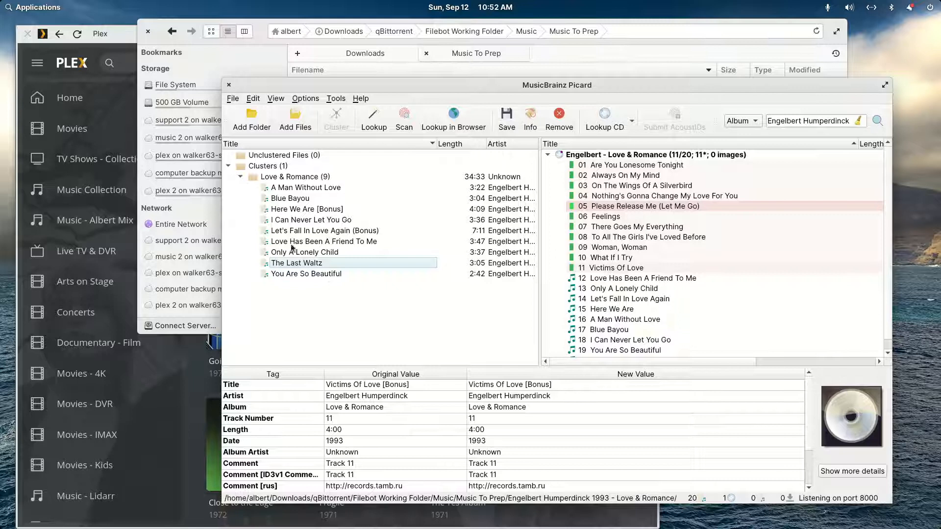
{"action": "left_click_drag", "start_coordinate": [294, 241], "coordinate": [599, 278]}
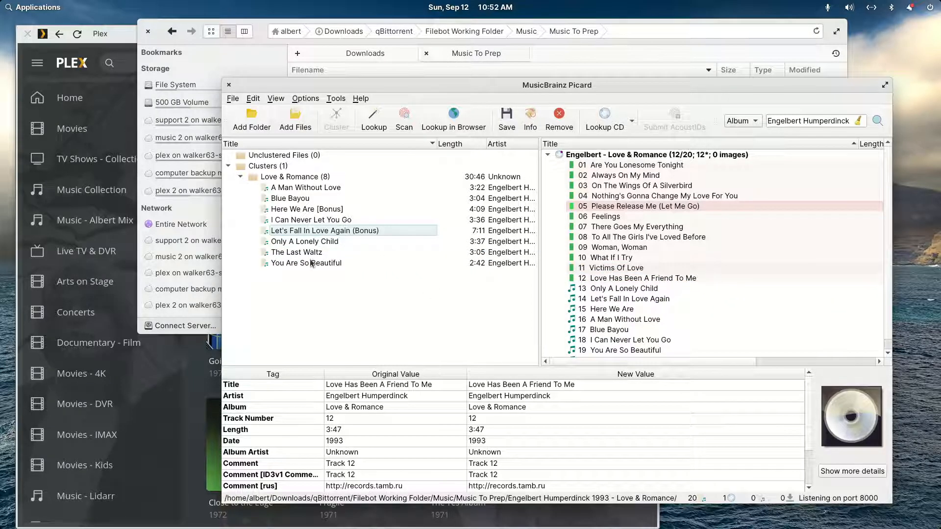
{"action": "left_click_drag", "start_coordinate": [291, 244], "coordinate": [615, 288]}
{"action": "left_click_drag", "start_coordinate": [323, 233], "coordinate": [606, 304]}
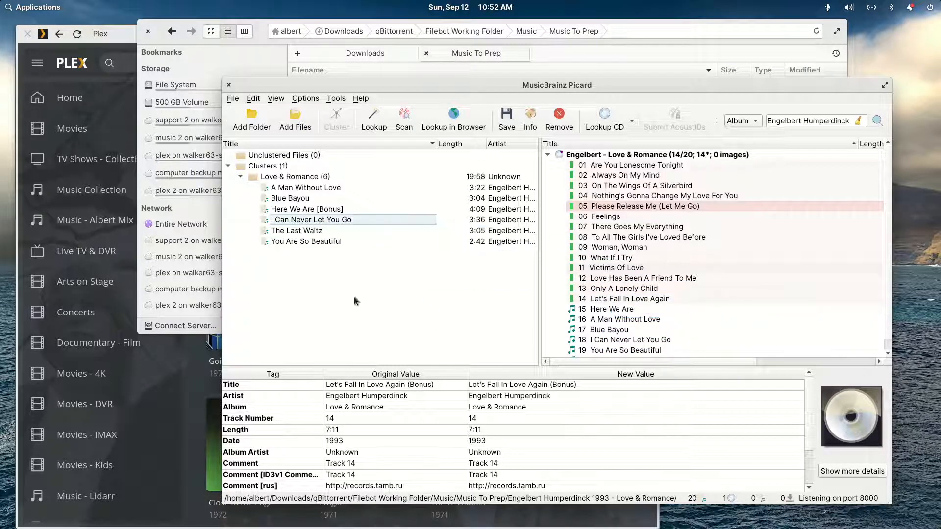
{"action": "left_click_drag", "start_coordinate": [298, 208], "coordinate": [593, 323]}
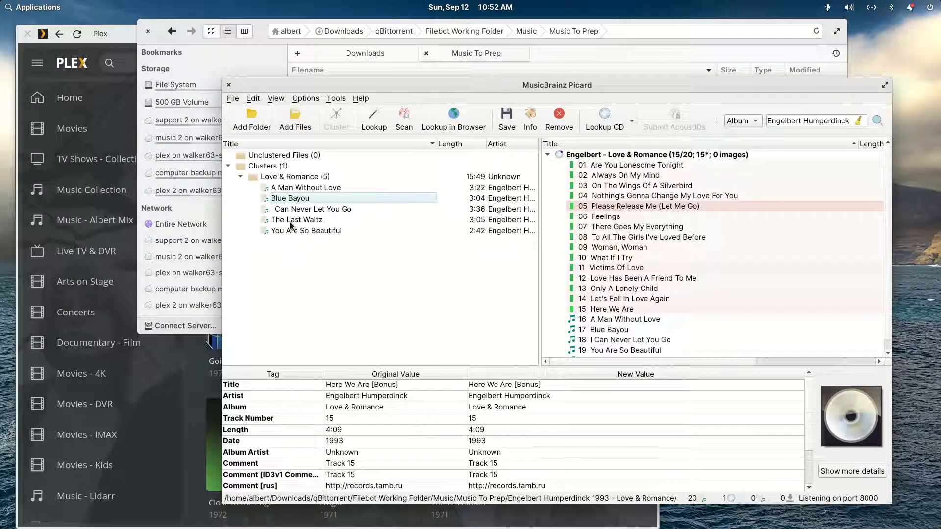
Match A Man Without Love to track 16 and Blue Bayou to track 17, pulling back any file dropped on a wrong track.
{"action": "left_click_drag", "start_coordinate": [293, 189], "coordinate": [612, 341]}
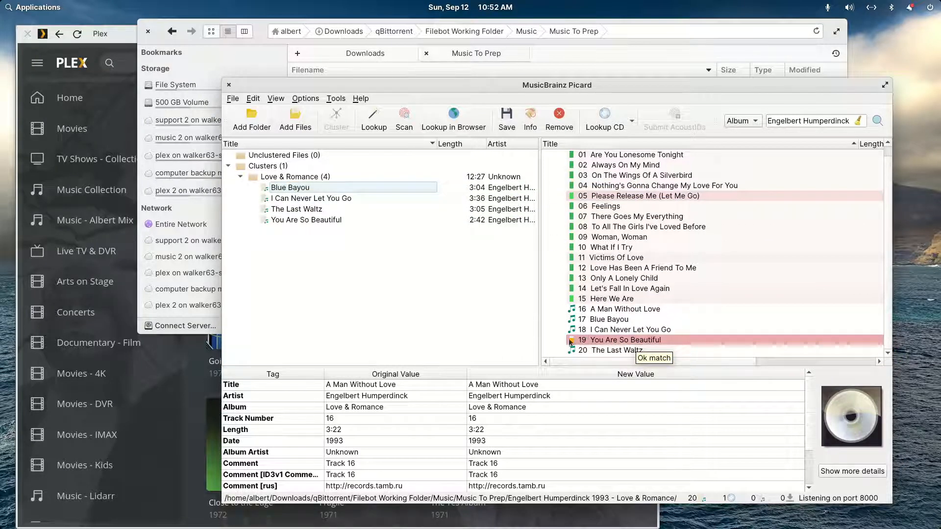
{"action": "left_click_drag", "start_coordinate": [607, 341], "coordinate": [272, 296]}
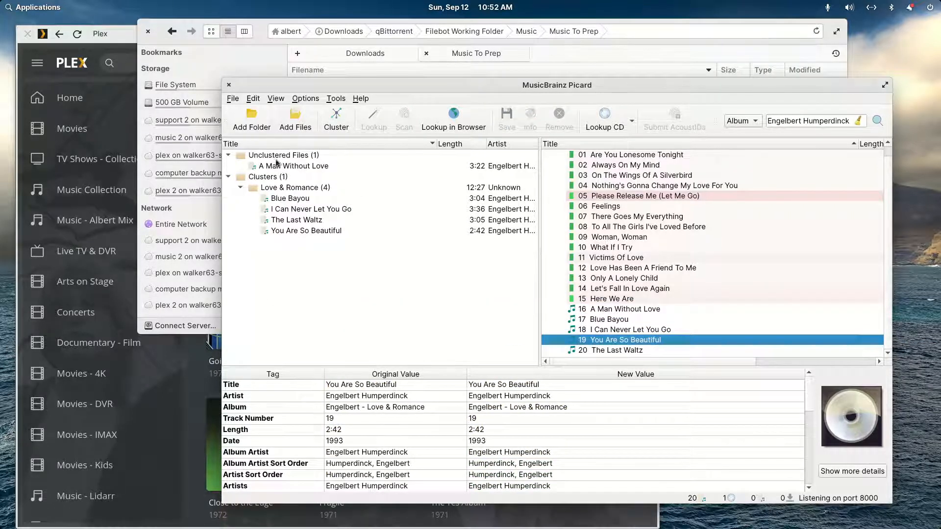
{"action": "left_click_drag", "start_coordinate": [276, 169], "coordinate": [602, 310]}
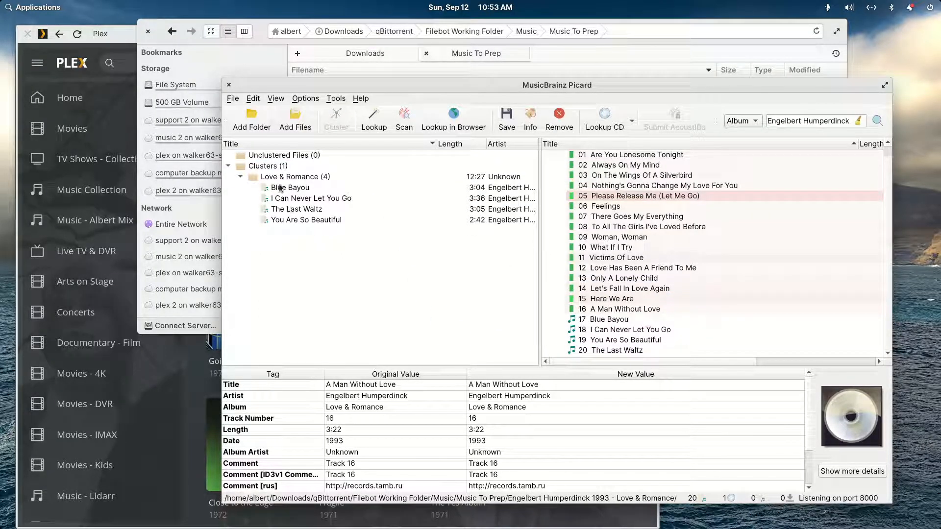
{"action": "left_click_drag", "start_coordinate": [282, 191], "coordinate": [587, 308]}
{"action": "left_click_drag", "start_coordinate": [599, 322], "coordinate": [407, 325]}
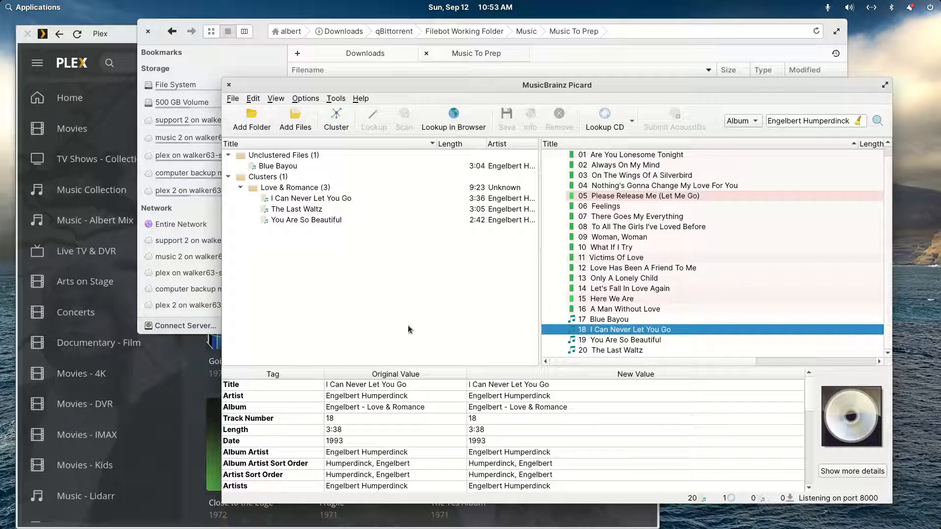
{"action": "left_click_drag", "start_coordinate": [278, 166], "coordinate": [604, 322]}
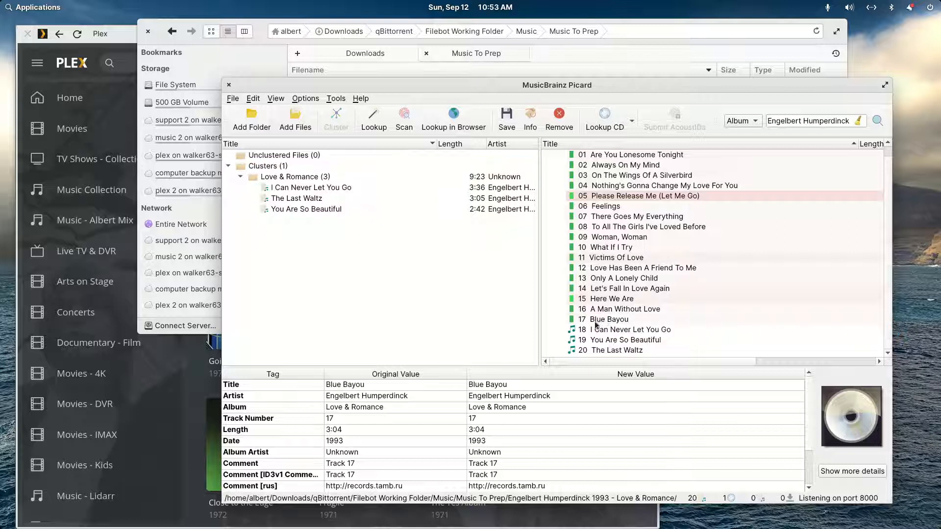
Match the remaining files, I Can Never Let You Go, You Are So Beautiful and The Last Waltz, to tracks 18, 19 and 20.
{"action": "left_click", "coordinate": [286, 189]}
{"action": "left_click_drag", "start_coordinate": [286, 190], "coordinate": [599, 330]}
{"action": "left_click_drag", "start_coordinate": [290, 198], "coordinate": [598, 343]}
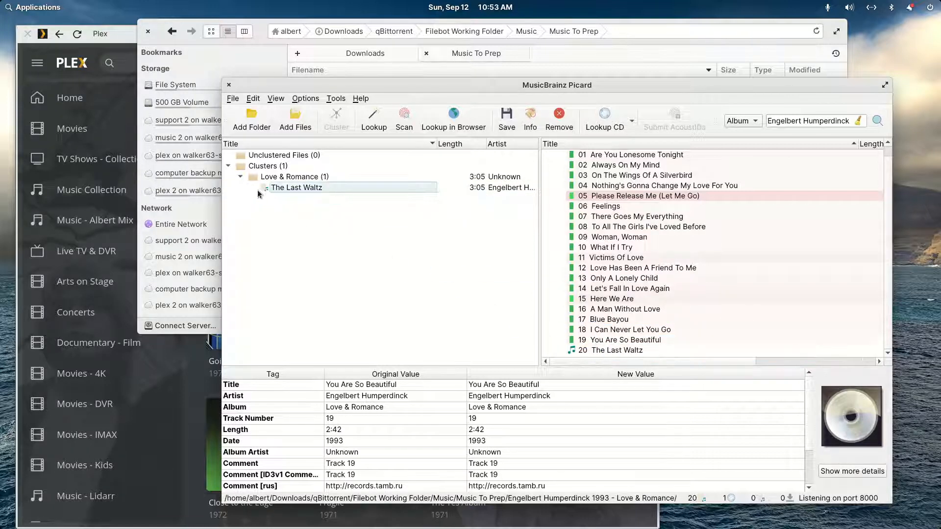
{"action": "left_click_drag", "start_coordinate": [285, 190], "coordinate": [600, 352]}
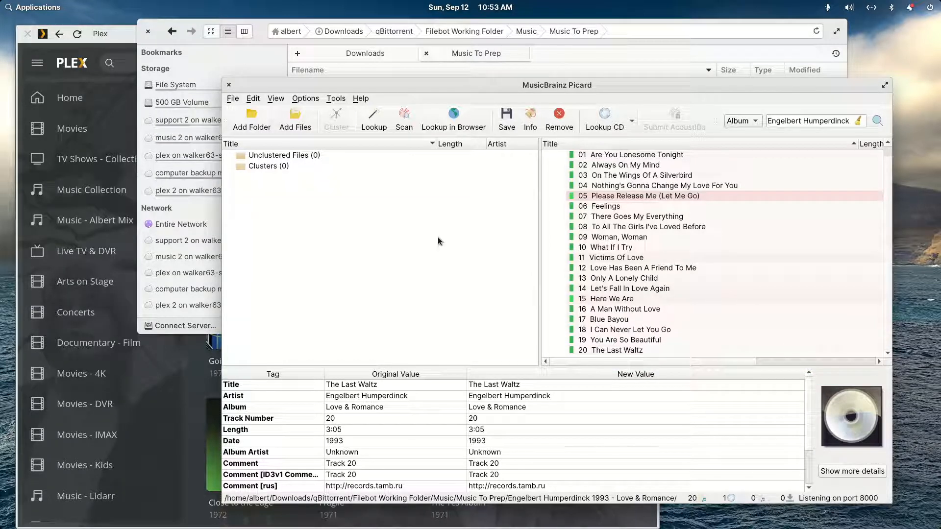
Compare the original and new tags of Love Has Been A Friend To Me, and save the tags of the whole Love & Romance album.
{"action": "left_click", "coordinate": [637, 269]}
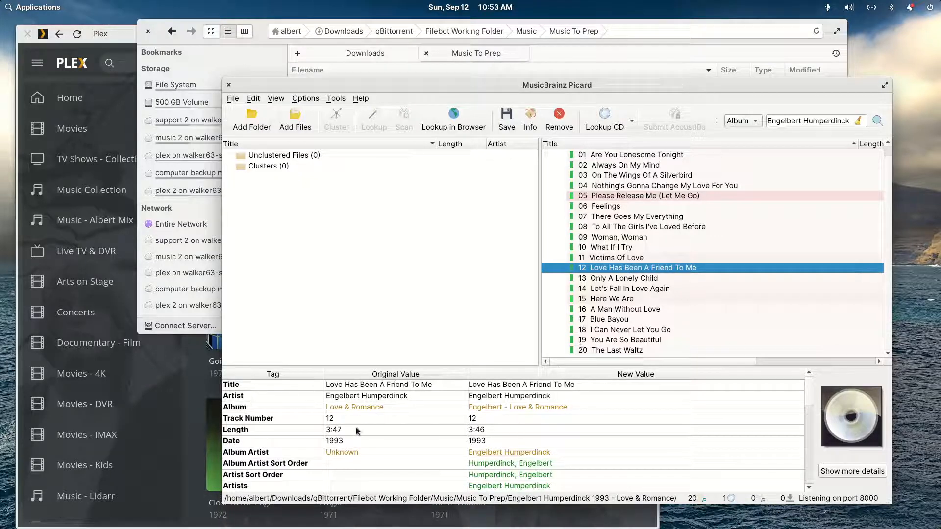
{"action": "scroll", "coordinate": [530, 440], "scroll_direction": "down", "scroll_amount": 8}
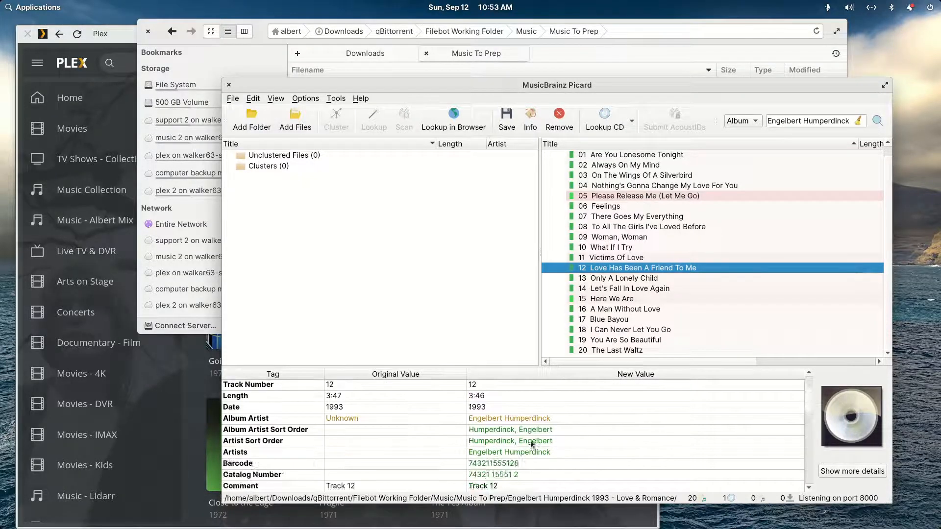
{"action": "scroll", "coordinate": [530, 440], "scroll_direction": "up", "scroll_amount": 8}
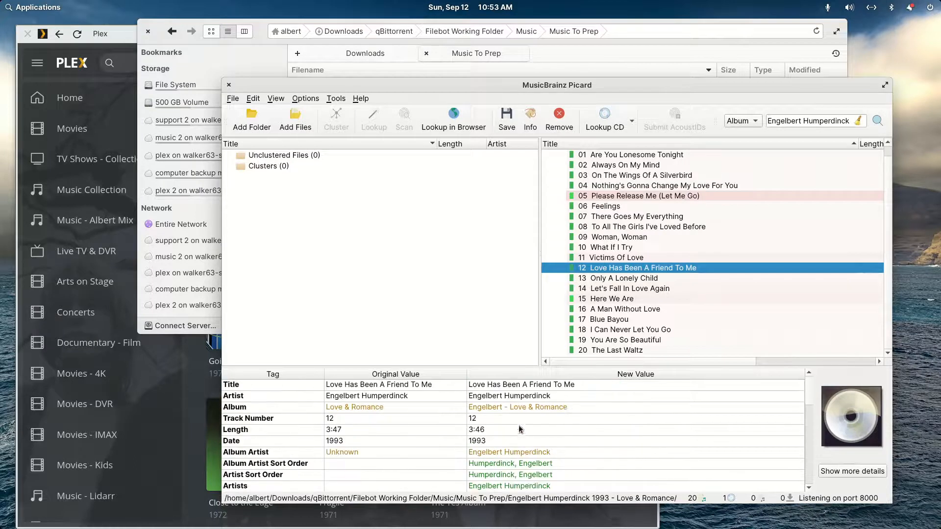
{"action": "scroll", "coordinate": [578, 219], "scroll_direction": "up", "scroll_amount": 1}
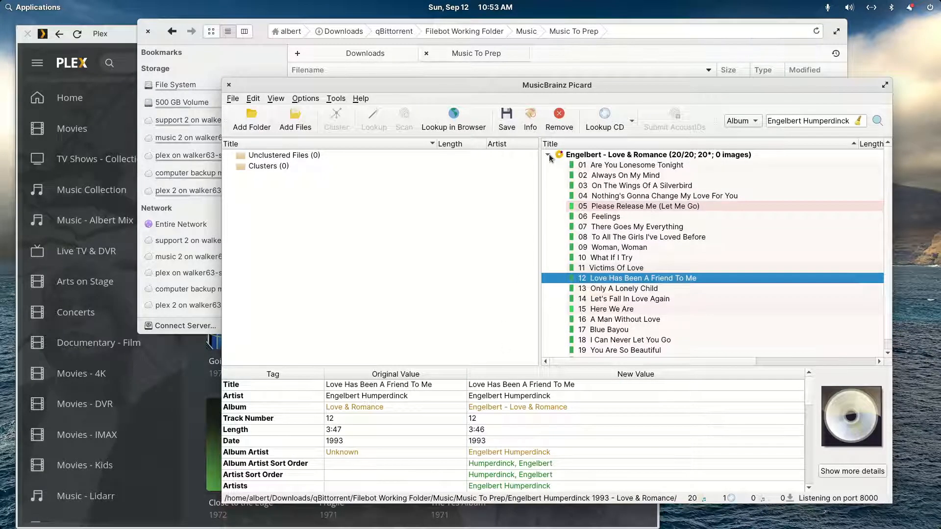
{"action": "left_click", "coordinate": [548, 155]}
{"action": "left_click", "coordinate": [579, 155]}
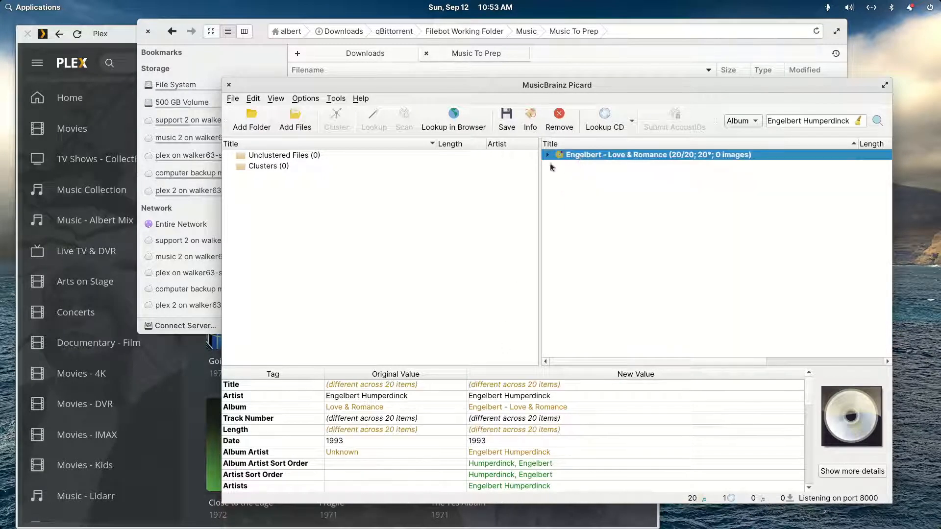
{"action": "left_click", "coordinate": [505, 128]}
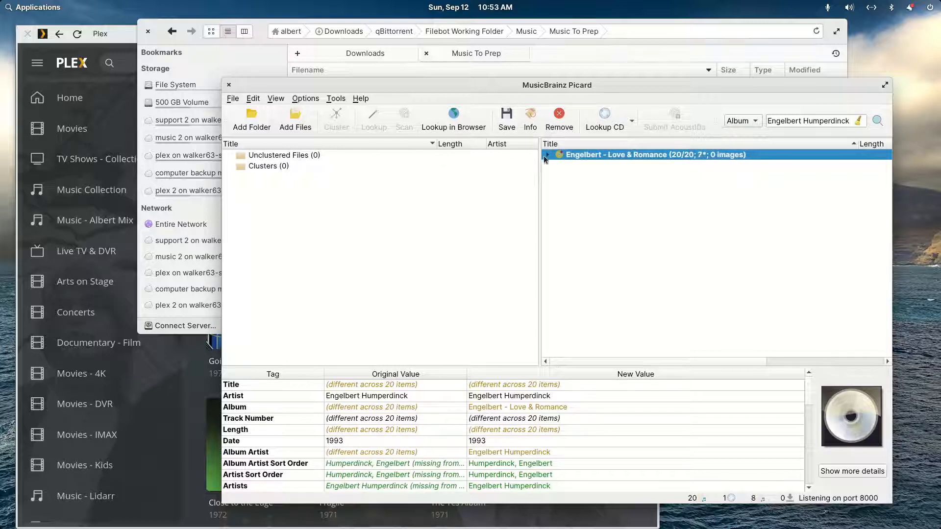
{"action": "left_click", "coordinate": [547, 154]}
{"action": "scroll", "coordinate": [610, 290], "scroll_direction": "down", "scroll_amount": 1}
{"action": "scroll", "coordinate": [564, 260], "scroll_direction": "up", "scroll_amount": 1}
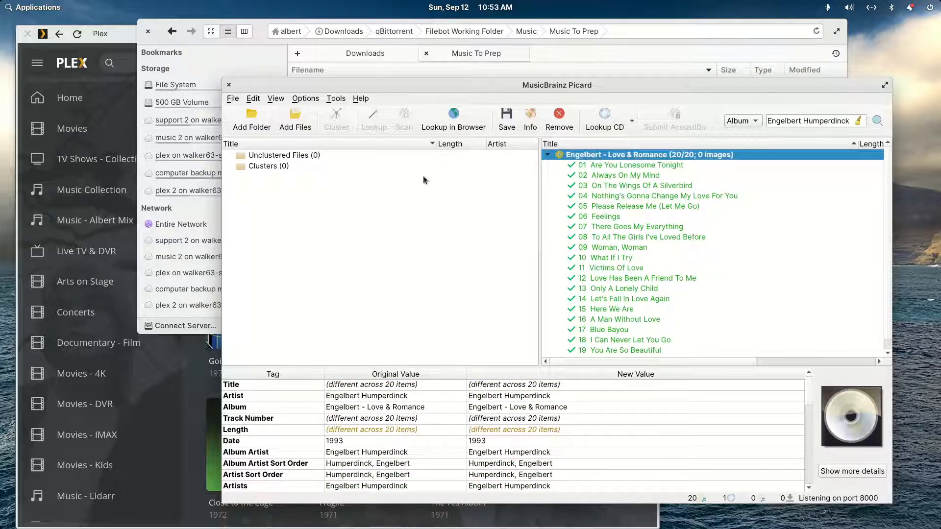
Close Picard and delete the Engelbert Humperdinck 1993 - Love & Romance folder from Music To Prep in the file manager.
{"action": "left_click", "coordinate": [229, 86]}
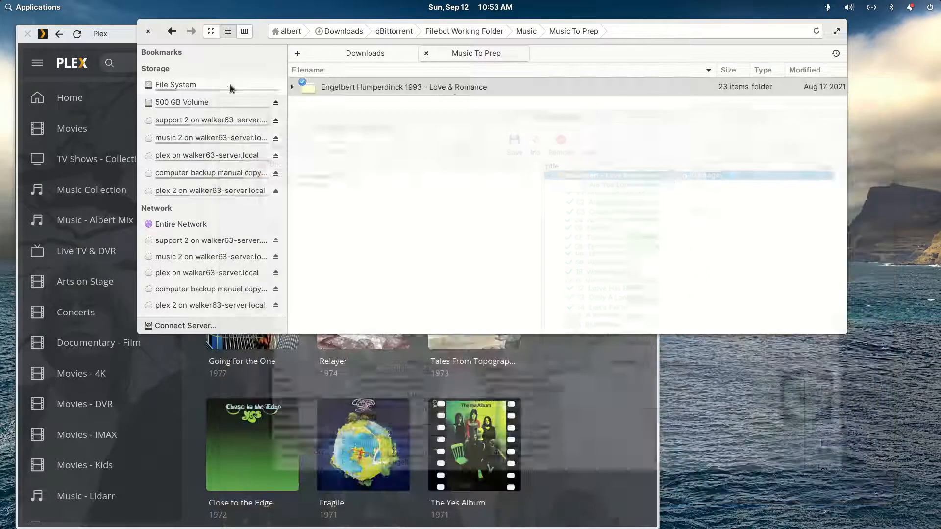
{"action": "right_click", "coordinate": [389, 90]}
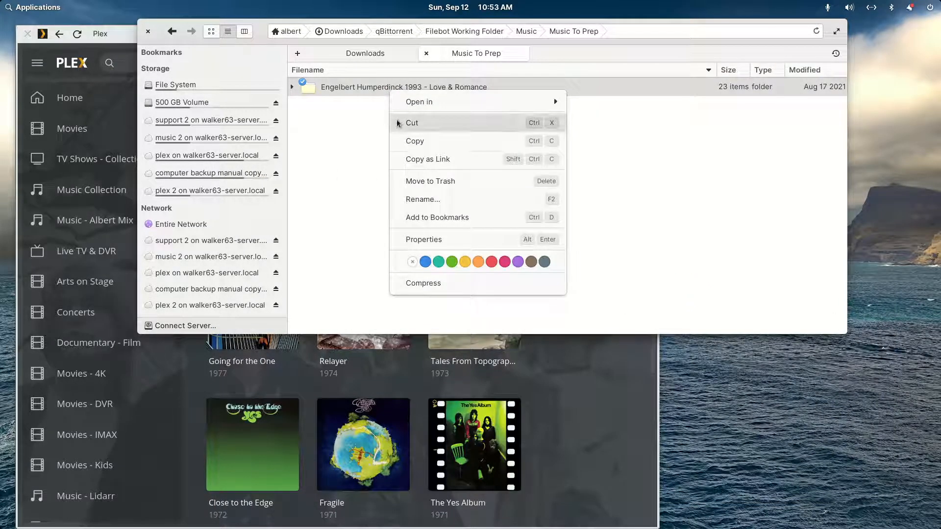
{"action": "left_click", "coordinate": [415, 125]}
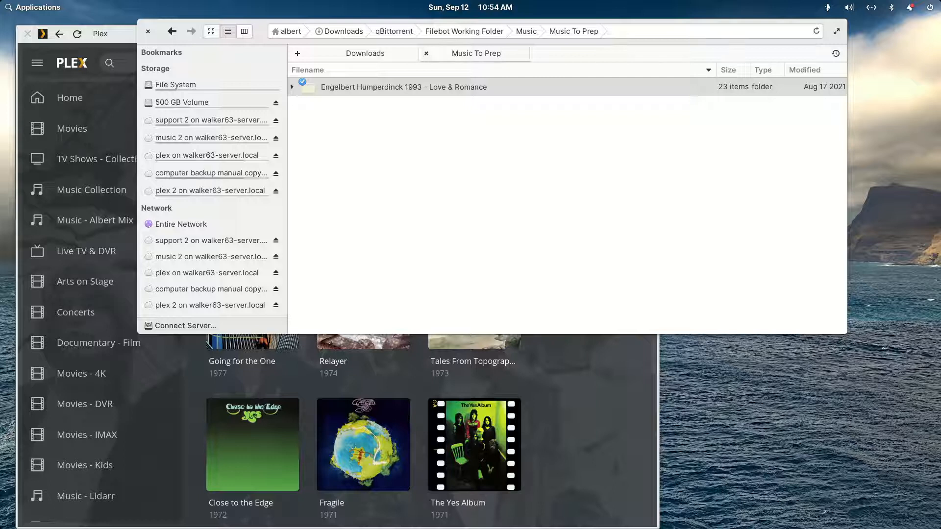
{"action": "key", "text": "Delete"}
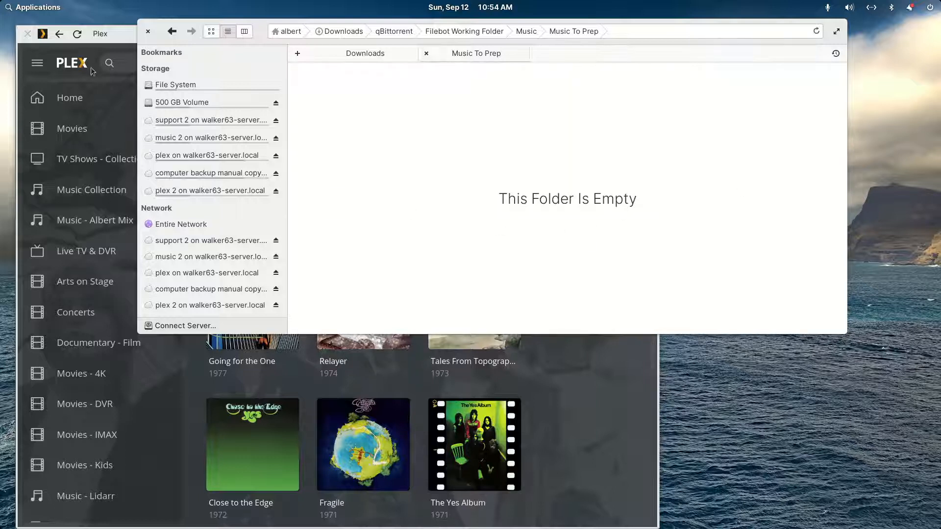
Switch to Plex, maximize its window, and look through the Live Albums and Compilations on the Yes artist page.
{"action": "double_click", "coordinate": [123, 36]}
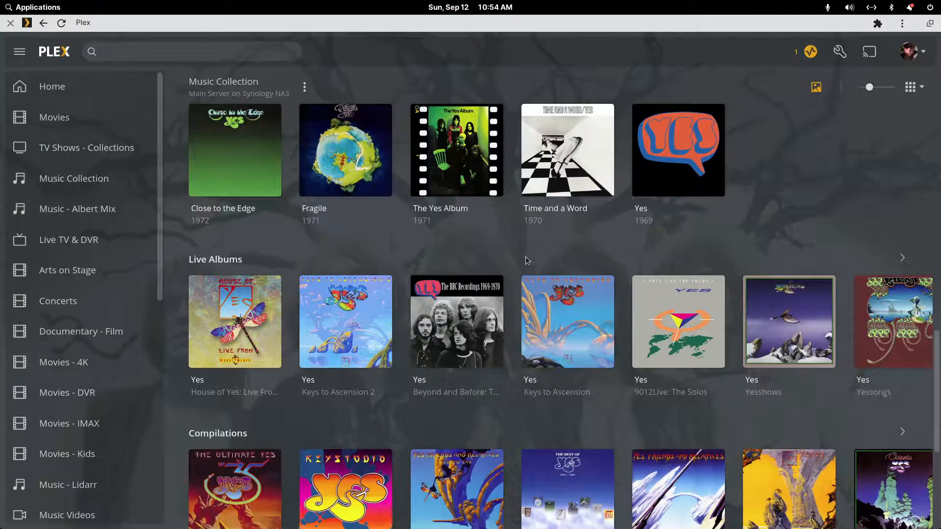
{"action": "scroll", "coordinate": [525, 260], "scroll_direction": "down", "scroll_amount": 3}
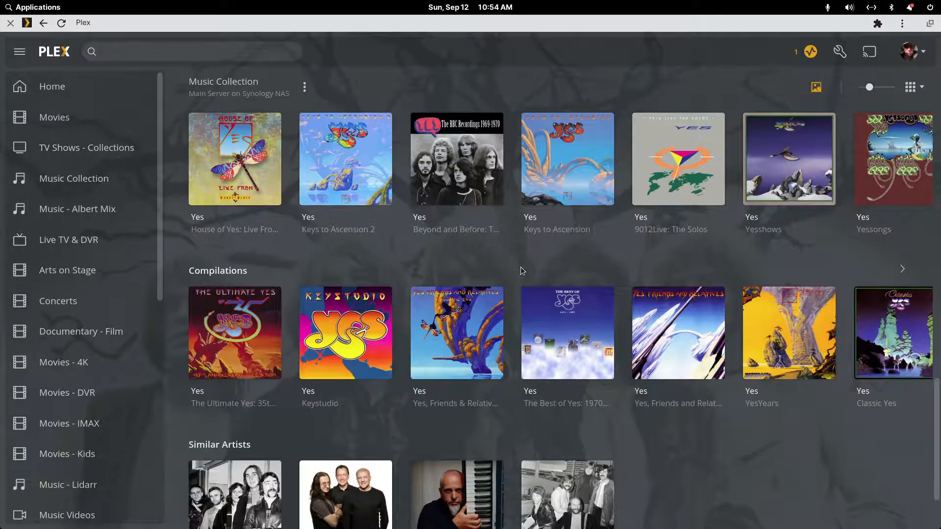
{"action": "scroll", "coordinate": [521, 267], "scroll_direction": "up", "scroll_amount": 3}
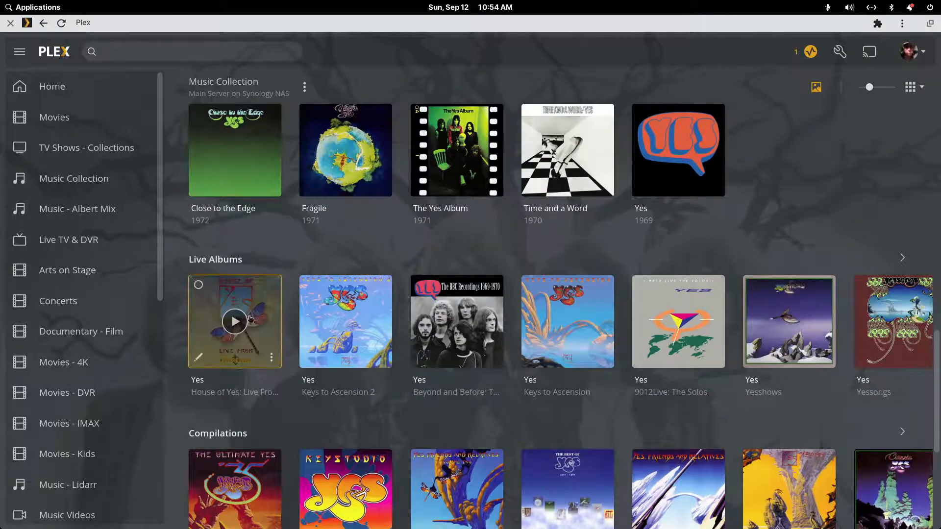
{"action": "left_click", "coordinate": [901, 259]}
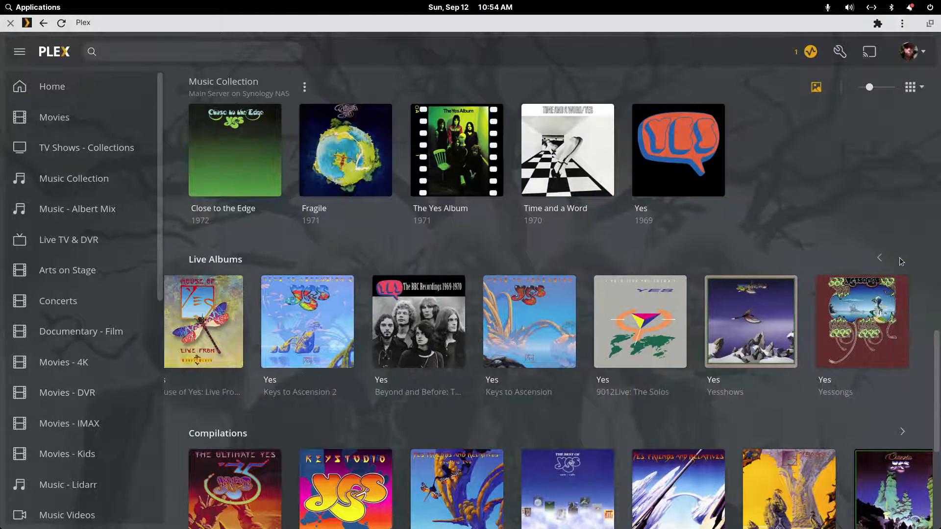
Open the Yes live album The BBC Recordings 1969-1970, review its track list, and return to the artist page.
{"action": "left_click", "coordinate": [448, 293]}
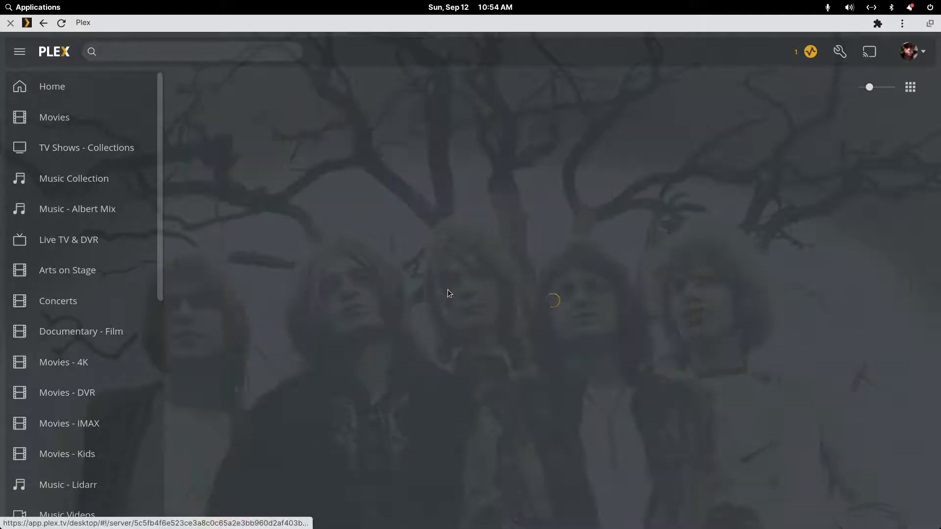
{"action": "scroll", "coordinate": [448, 324], "scroll_direction": "down", "scroll_amount": 3}
{"action": "scroll", "coordinate": [449, 327], "scroll_direction": "up", "scroll_amount": 4}
{"action": "right_click", "coordinate": [503, 92]}
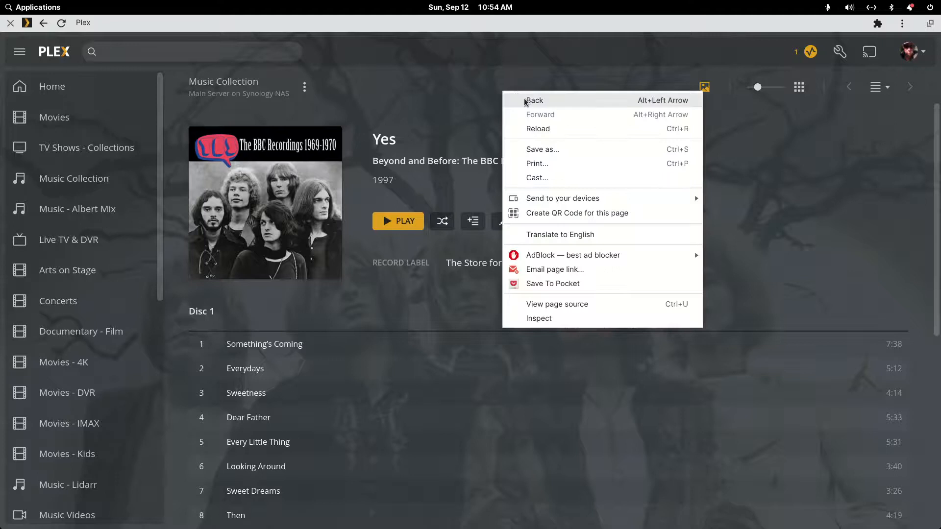
{"action": "left_click", "coordinate": [524, 100]}
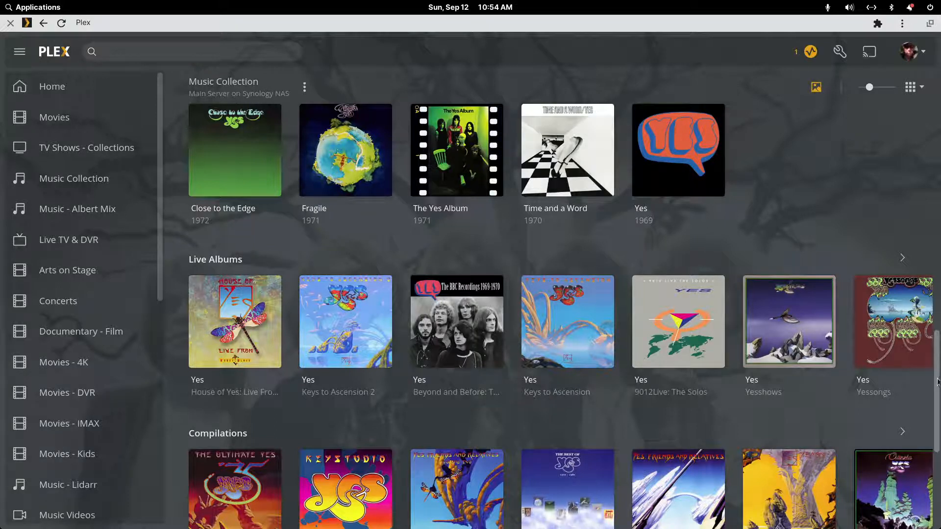
Open the Yes live album 9012Live: The Solos for editing, view its available posters, and close the editor without saving.
{"action": "mouse_move", "coordinate": [690, 287]}
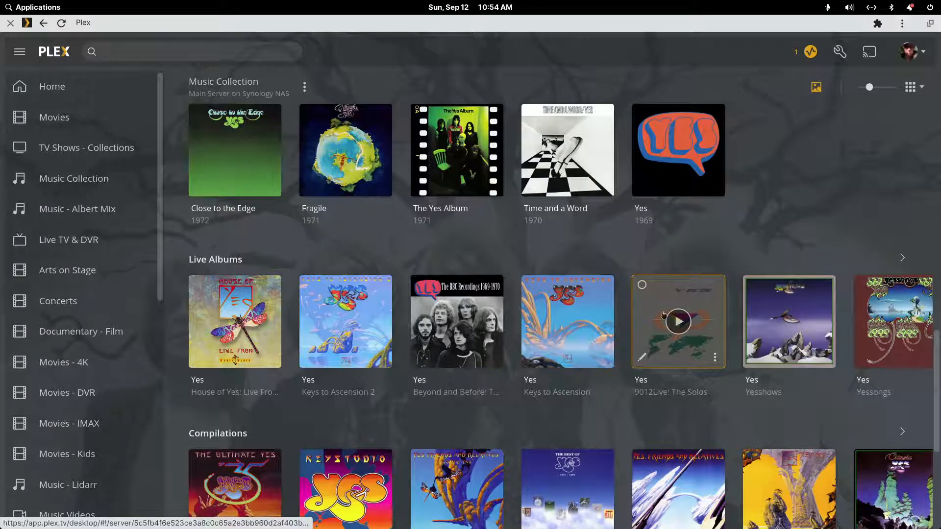
{"action": "left_click", "coordinate": [640, 357]}
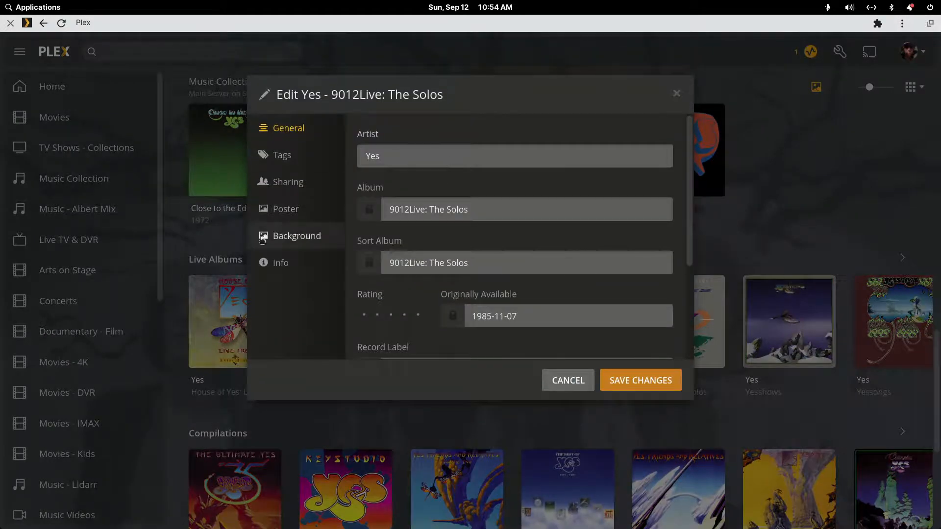
{"action": "left_click", "coordinate": [293, 216]}
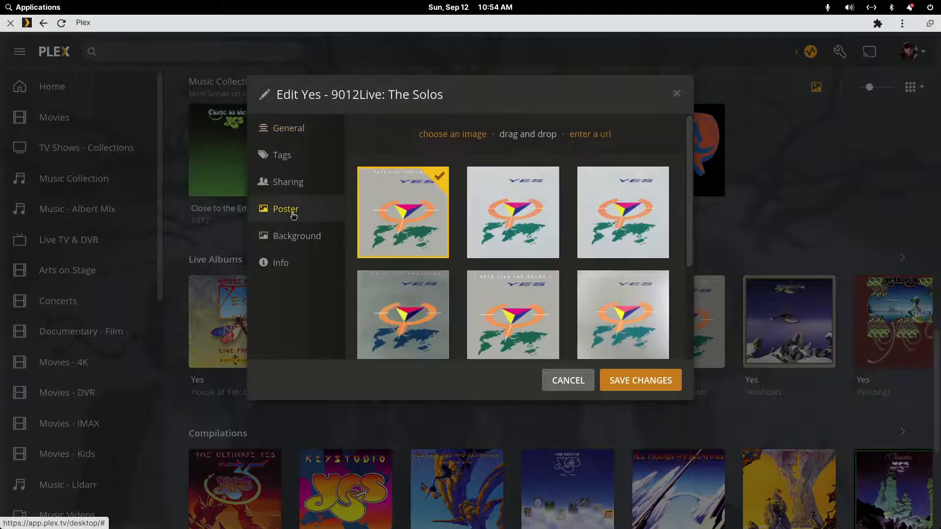
{"action": "left_click", "coordinate": [565, 381]}
{"action": "mouse_move", "coordinate": [710, 307]}
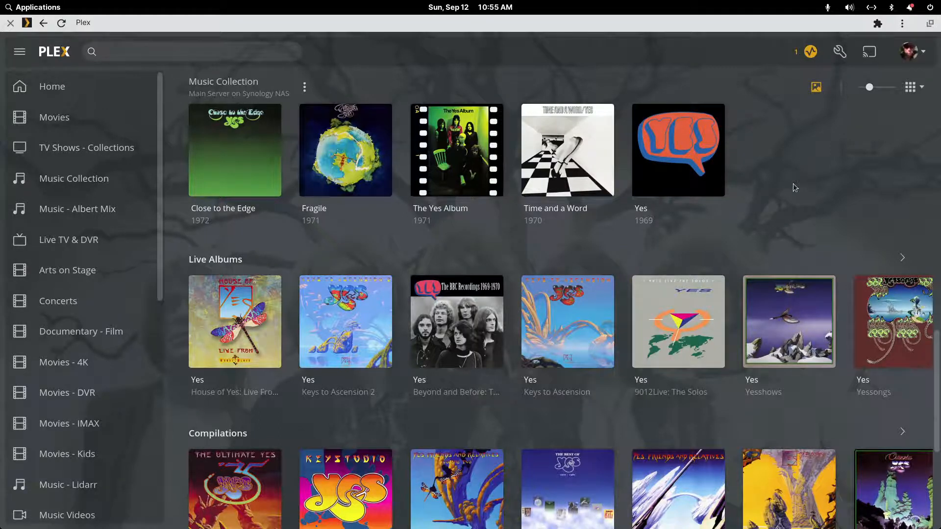
Scan the Music Collection library files for new music and open the library's artist list.
{"action": "left_click", "coordinate": [304, 87]}
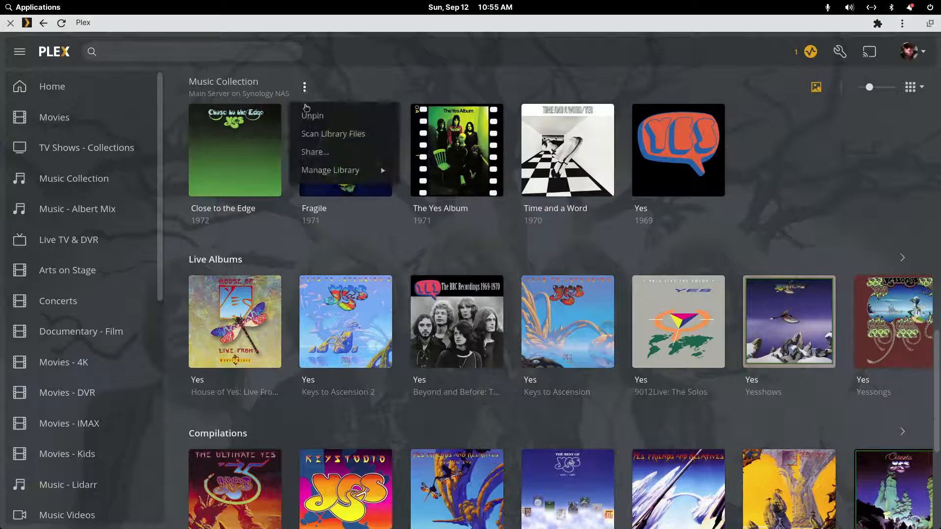
{"action": "left_click", "coordinate": [313, 135]}
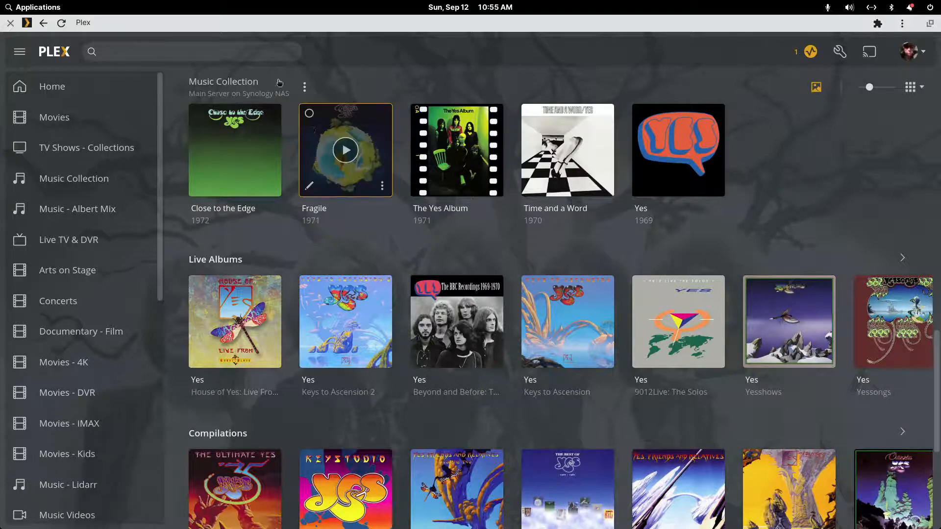
{"action": "left_click", "coordinate": [252, 84]}
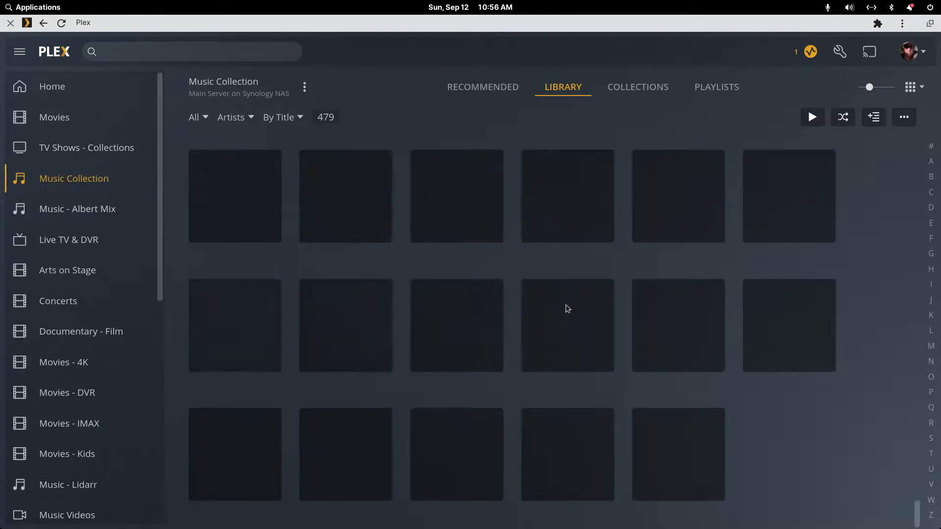
Find Engelbert Humperdinck among the artists starting with E in the Music Collection and open the artist page.
{"action": "left_click", "coordinate": [930, 469]}
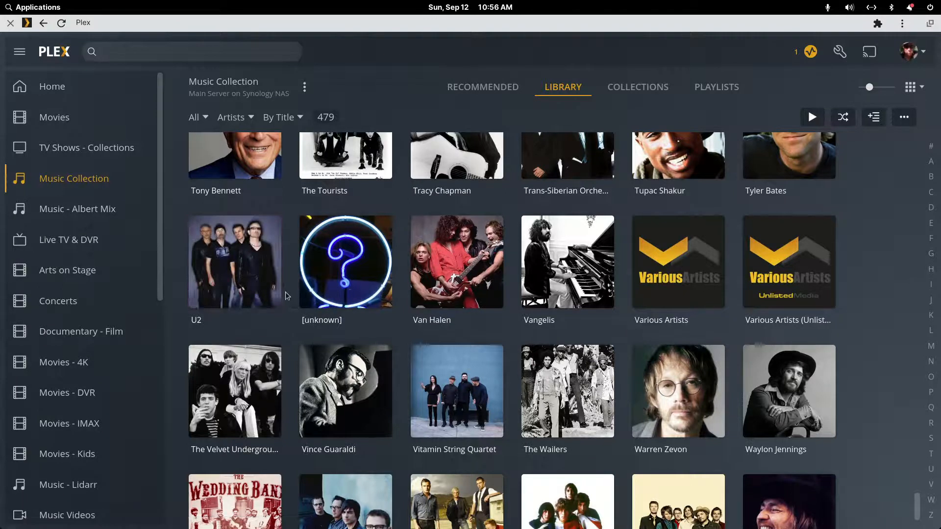
{"action": "scroll", "coordinate": [862, 271], "scroll_direction": "up", "scroll_amount": 4}
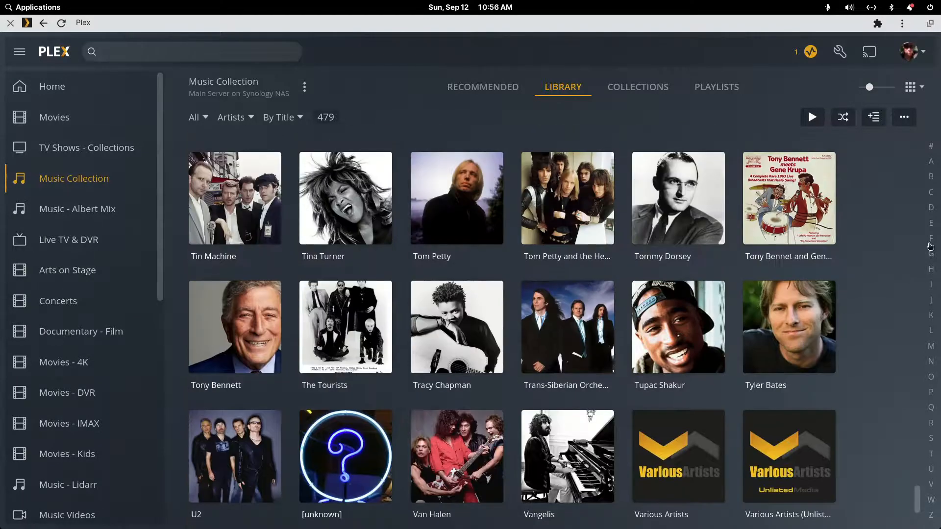
{"action": "scroll", "coordinate": [930, 228], "scroll_direction": "up", "scroll_amount": 3}
{"action": "left_click", "coordinate": [930, 225]}
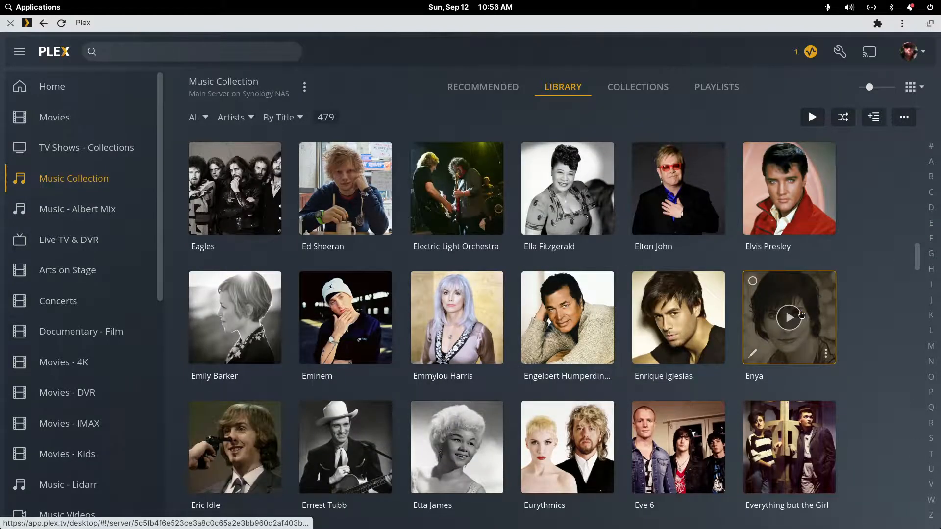
{"action": "scroll", "coordinate": [726, 332], "scroll_direction": "down", "scroll_amount": 1}
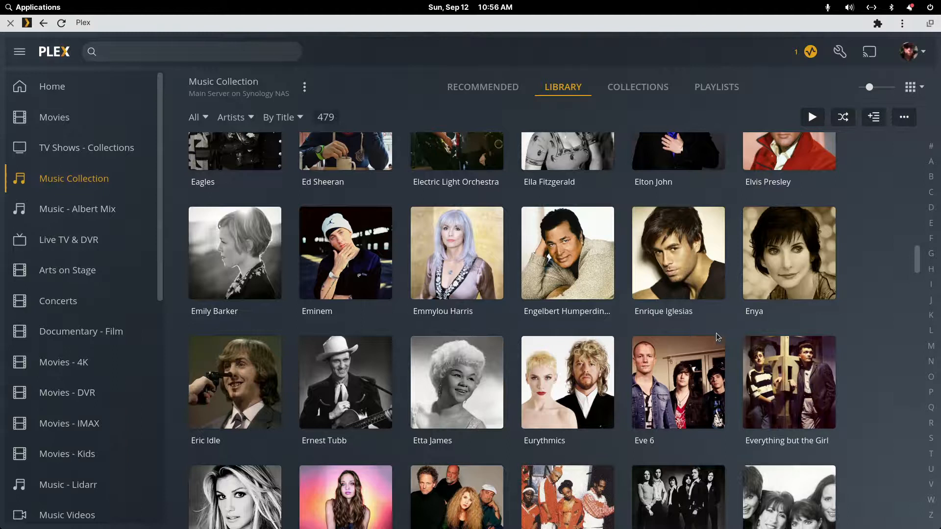
{"action": "left_click", "coordinate": [593, 231]}
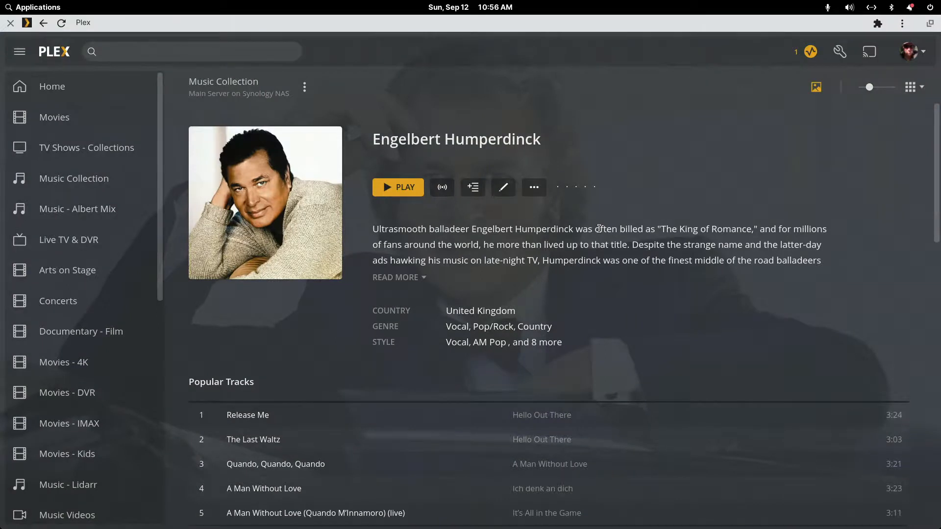
Open the 1993 album Engelbert – Love & Romance from the artist's albums and review its full track list.
{"action": "scroll", "coordinate": [579, 289], "scroll_direction": "down", "scroll_amount": 7}
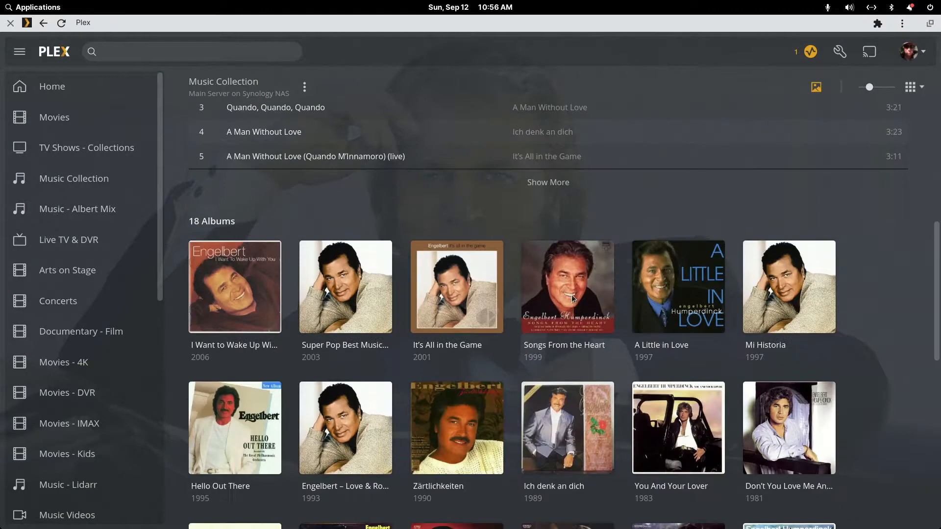
{"action": "mouse_move", "coordinate": [572, 298]}
{"action": "scroll", "coordinate": [572, 297], "scroll_direction": "down", "scroll_amount": 2}
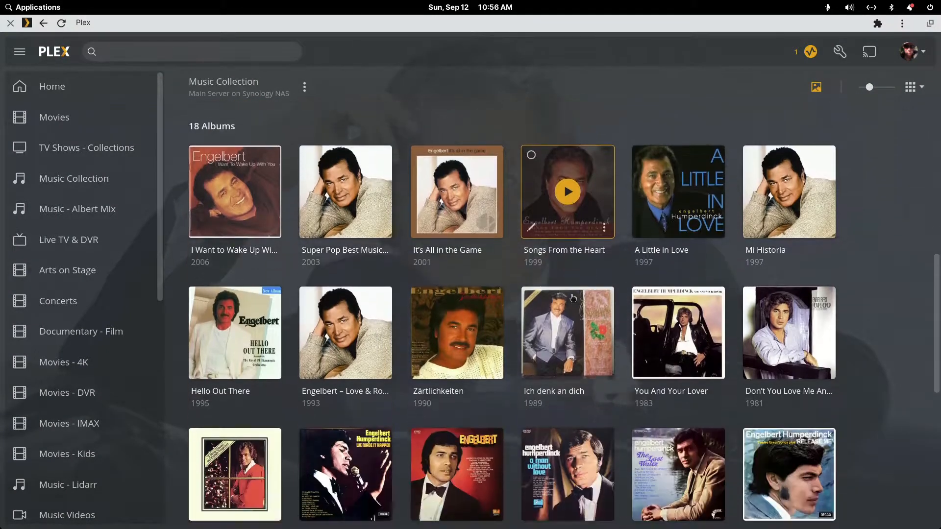
{"action": "mouse_move", "coordinate": [472, 305]}
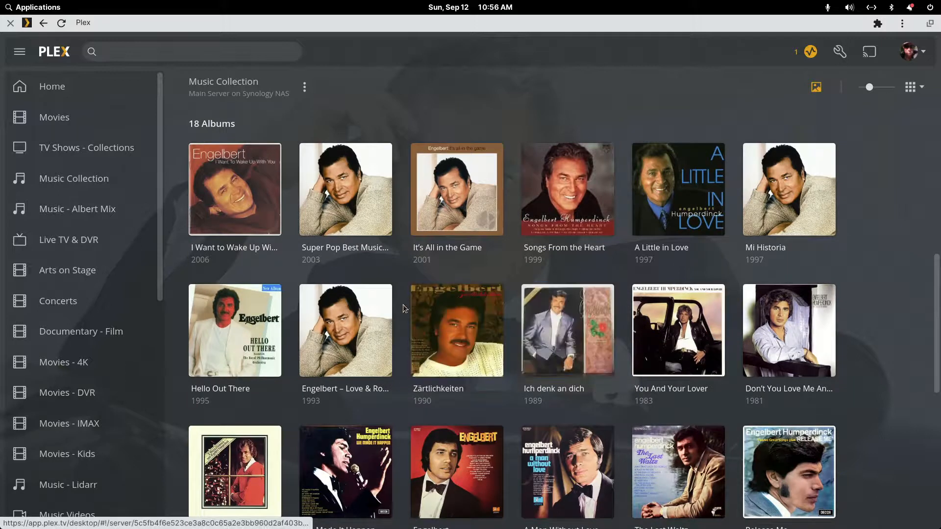
{"action": "left_click", "coordinate": [378, 304]}
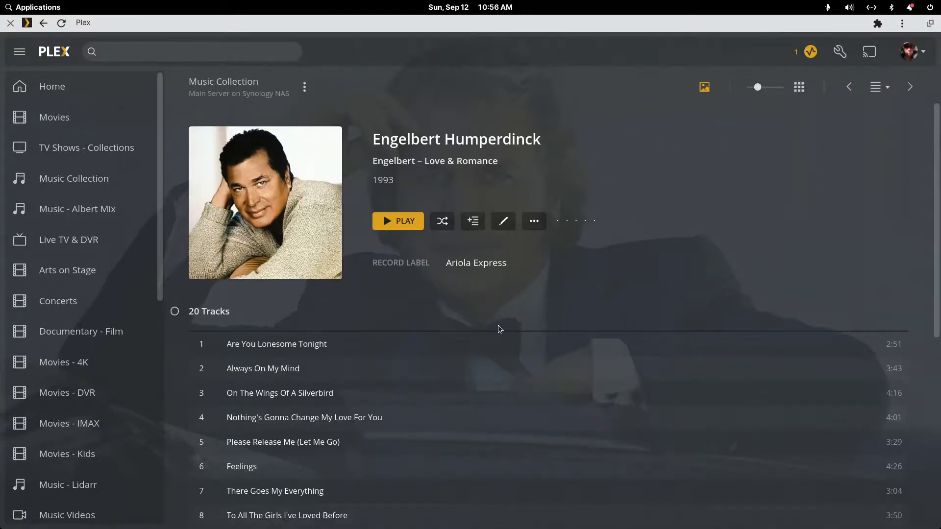
{"action": "scroll", "coordinate": [498, 325], "scroll_direction": "down", "scroll_amount": 7}
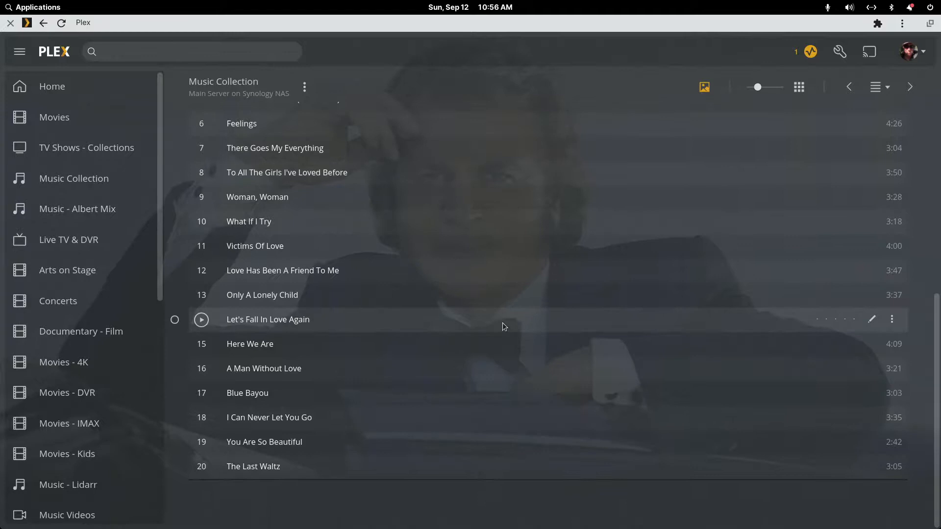
{"action": "scroll", "coordinate": [554, 325], "scroll_direction": "up", "scroll_amount": 7}
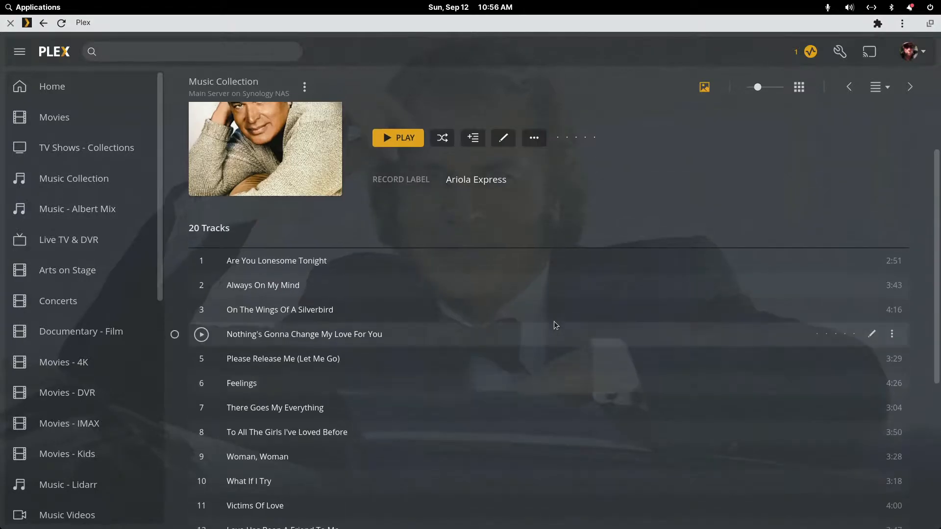